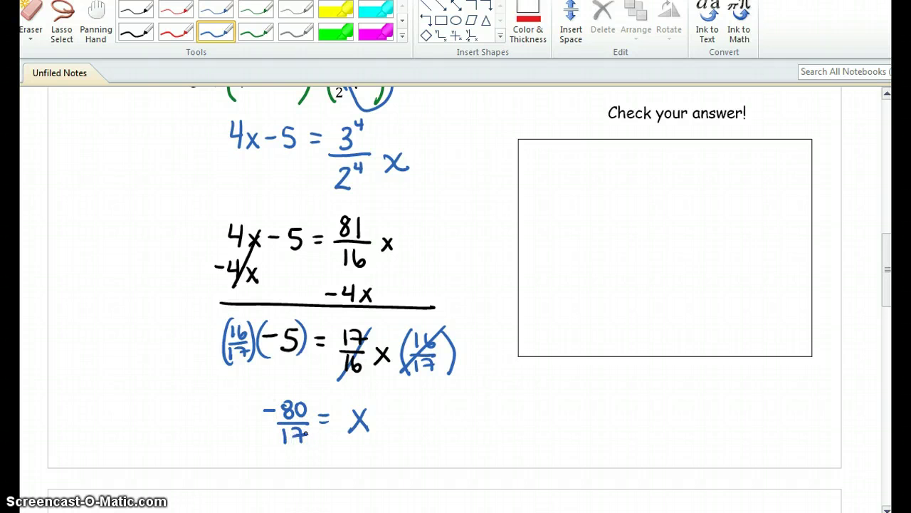
- In dark green, write problem b's check equation with both fourth-root radicals and the 3/2 coefficient
{"action": "left_click_drag", "start_coordinate": [524, 426], "coordinate": [523, 439]}
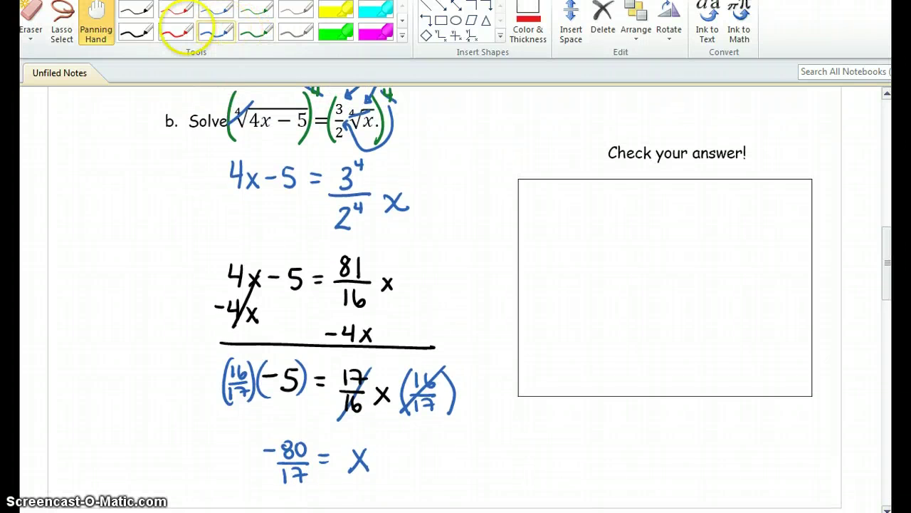
{"action": "left_click", "coordinate": [255, 30]}
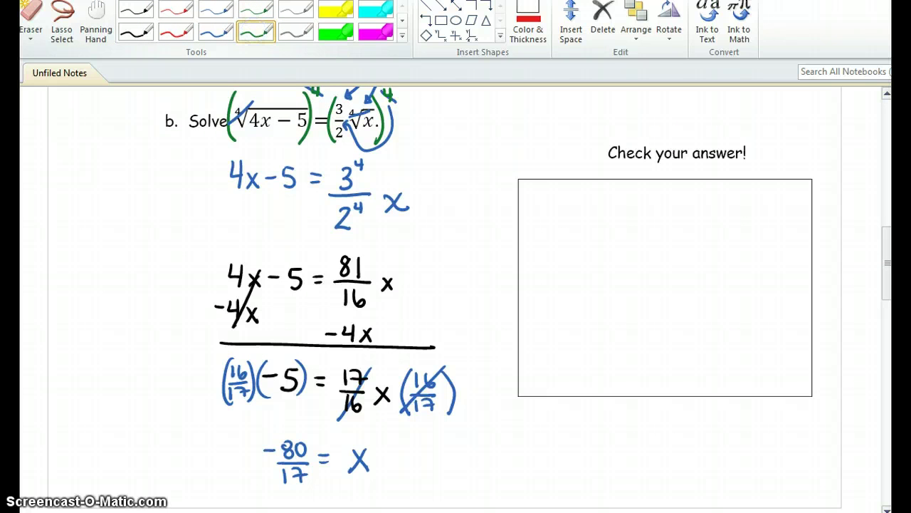
{"action": "mouse_move", "coordinate": [524, 202]}
{"action": "left_mouse_down"}
{"action": "mouse_move", "coordinate": [534, 235]}
{"action": "mouse_move", "coordinate": [550, 197]}
{"action": "mouse_move", "coordinate": [614, 193]}
{"action": "mouse_move", "coordinate": [561, 218]}
{"action": "left_mouse_up"}
{"action": "mouse_move", "coordinate": [556, 208]}
{"action": "left_mouse_down"}
{"action": "mouse_move", "coordinate": [589, 234]}
{"action": "mouse_move", "coordinate": [580, 219]}
{"action": "mouse_move", "coordinate": [634, 207]}
{"action": "mouse_move", "coordinate": [624, 228]}
{"action": "left_mouse_up"}
{"action": "left_click_drag", "start_coordinate": [656, 212], "coordinate": [667, 218]}
{"action": "left_click", "coordinate": [693, 211]}
{"action": "mouse_move", "coordinate": [700, 191]}
{"action": "left_mouse_down"}
{"action": "mouse_move", "coordinate": [694, 211]}
{"action": "mouse_move", "coordinate": [715, 214]}
{"action": "mouse_move", "coordinate": [699, 228]}
{"action": "mouse_move", "coordinate": [711, 229]}
{"action": "mouse_move", "coordinate": [741, 206]}
{"action": "left_mouse_up"}
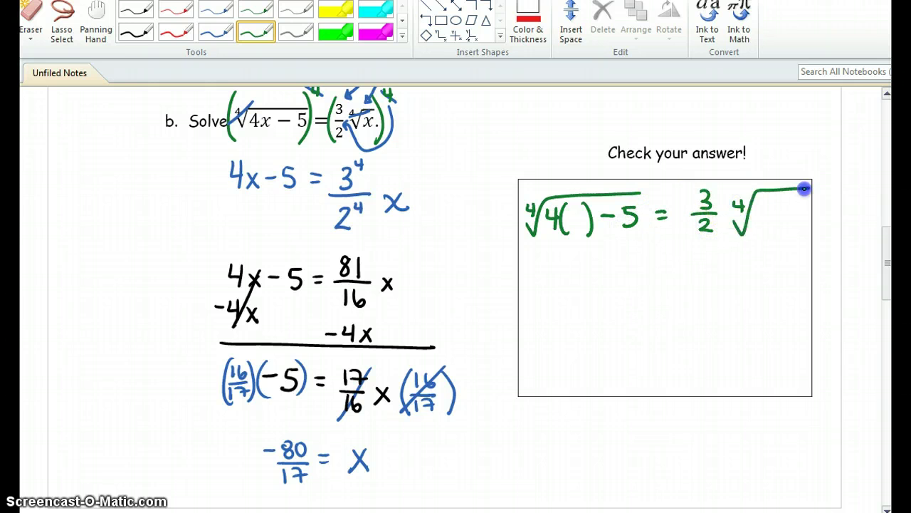
{"action": "left_click_drag", "start_coordinate": [804, 189], "coordinate": [810, 188]}
{"action": "left_click_drag", "start_coordinate": [764, 205], "coordinate": [762, 232]}
{"action": "left_click_drag", "start_coordinate": [801, 200], "coordinate": [804, 227]}
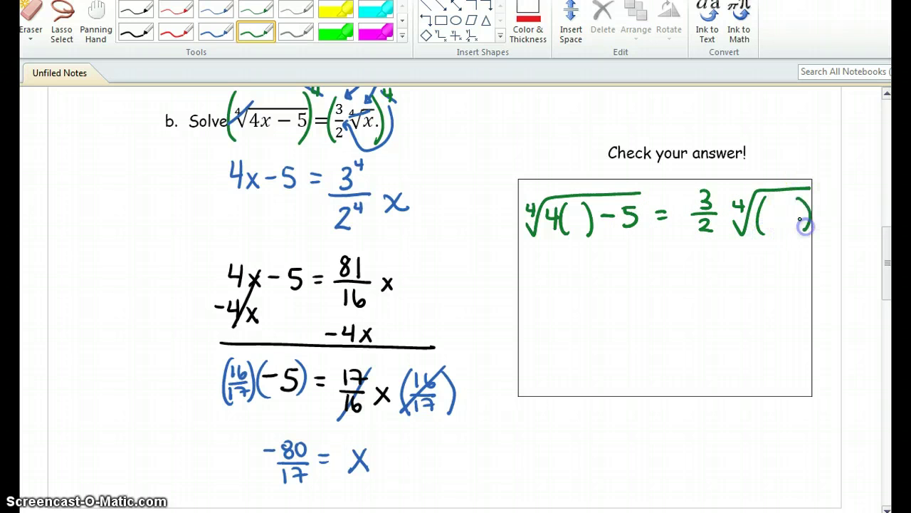
- Fill in −80/17 for x inside both radicals' parentheses in blue ink
{"action": "left_click", "coordinate": [215, 32]}
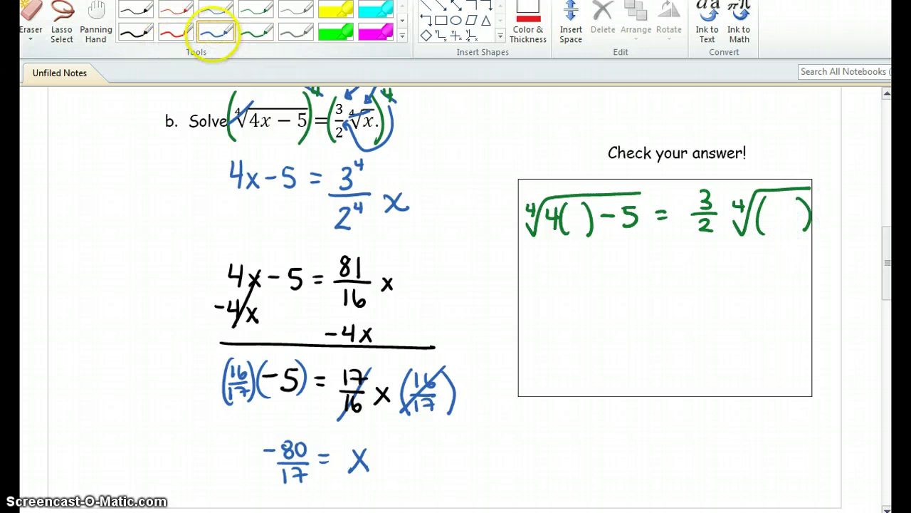
{"action": "left_click_drag", "start_coordinate": [564, 212], "coordinate": [575, 209]}
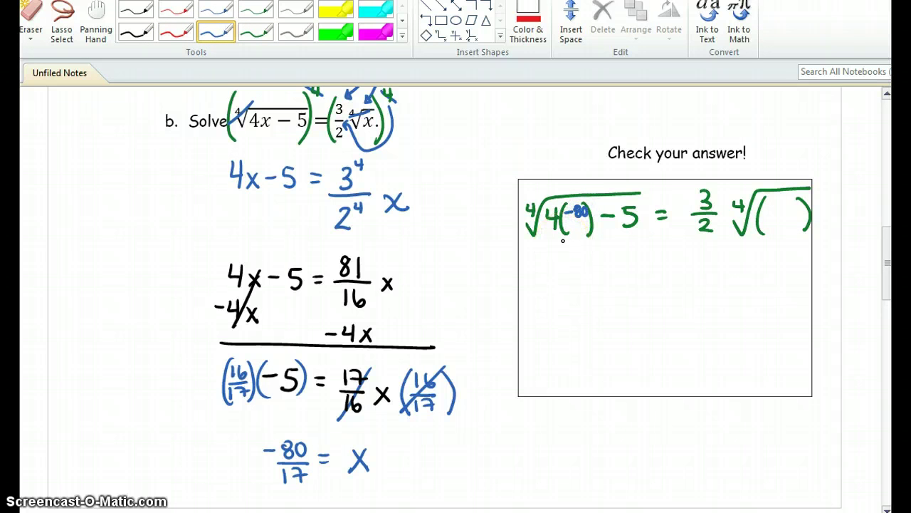
{"action": "mouse_move", "coordinate": [568, 219]}
{"action": "left_mouse_down"}
{"action": "mouse_move", "coordinate": [589, 218]}
{"action": "mouse_move", "coordinate": [574, 233]}
{"action": "mouse_move", "coordinate": [582, 234]}
{"action": "left_mouse_up"}
{"action": "left_click", "coordinate": [763, 207]}
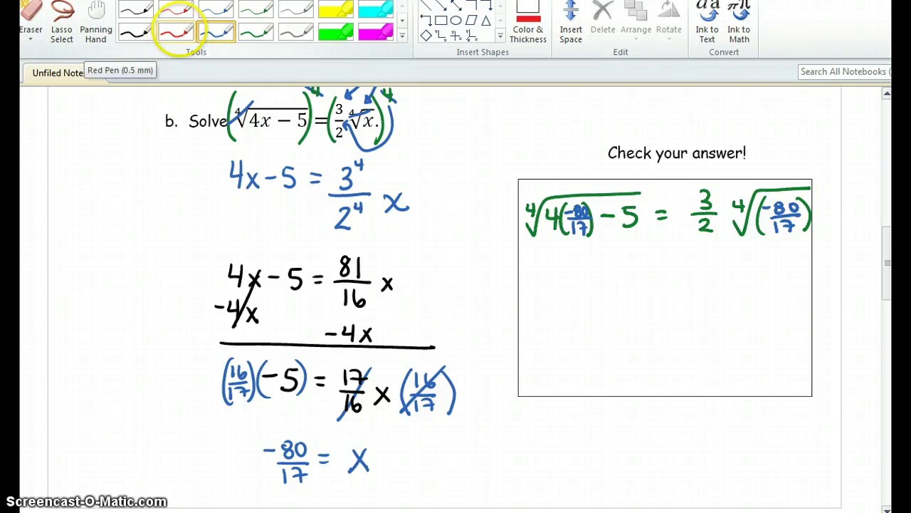
{"action": "left_click", "coordinate": [176, 31]}
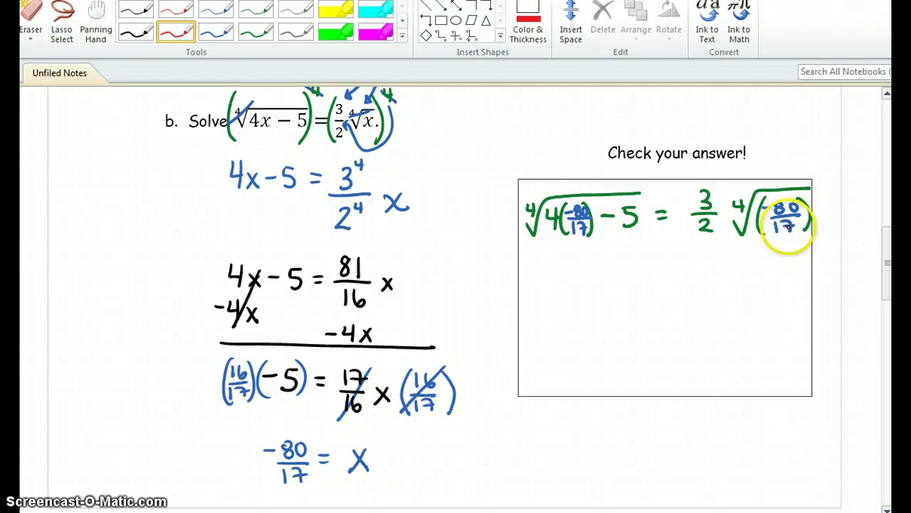
{"action": "key", "text": "alt+Tab"}
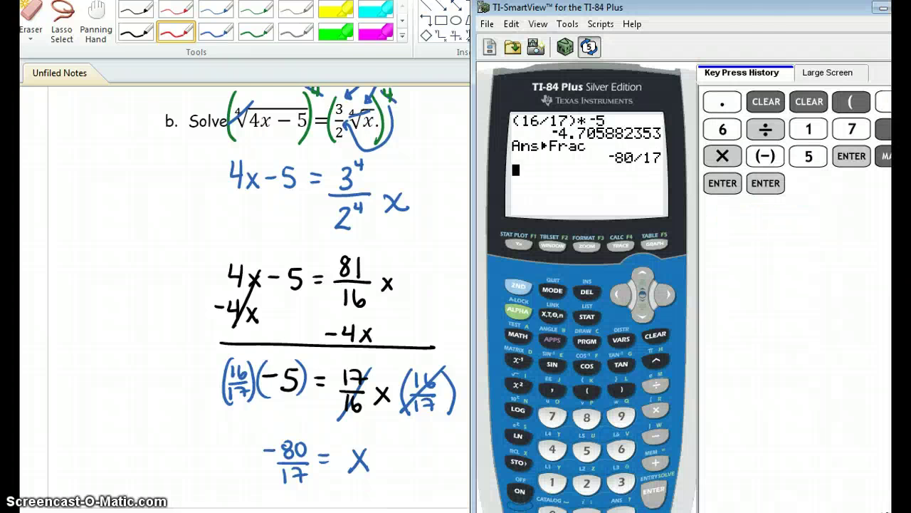
- Start entering the fourth root on the TI-84, clearing a mistaken cube-root entry
{"action": "left_click_drag", "start_coordinate": [757, 18], "coordinate": [306, 7]}
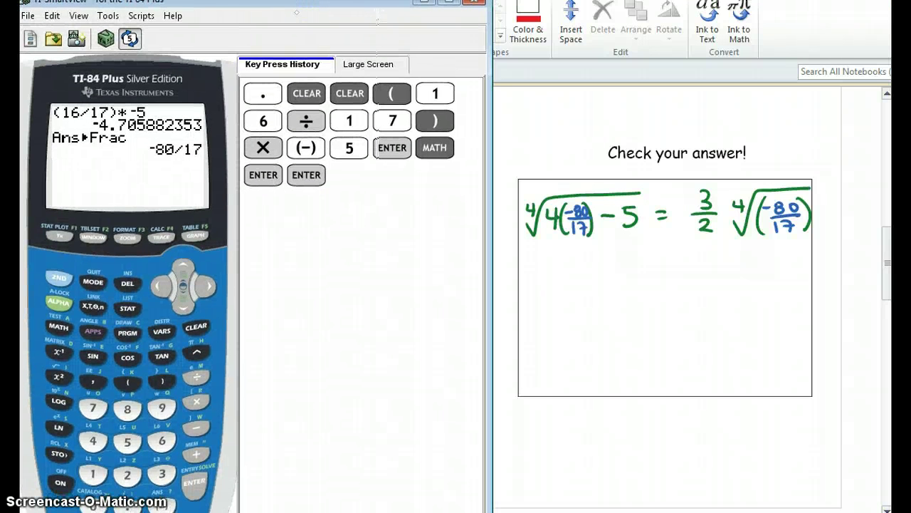
{"action": "left_click", "coordinate": [93, 441]}
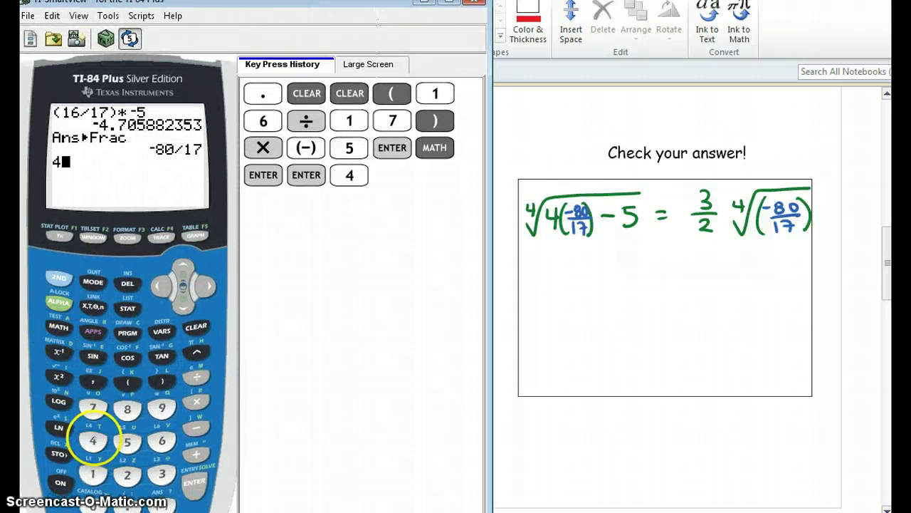
{"action": "left_click", "coordinate": [59, 327]}
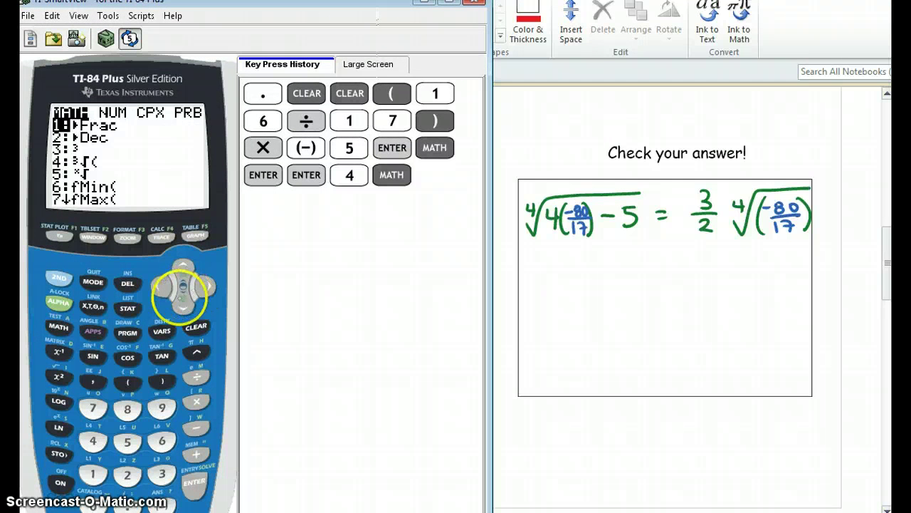
{"action": "left_click", "coordinate": [92, 440]}
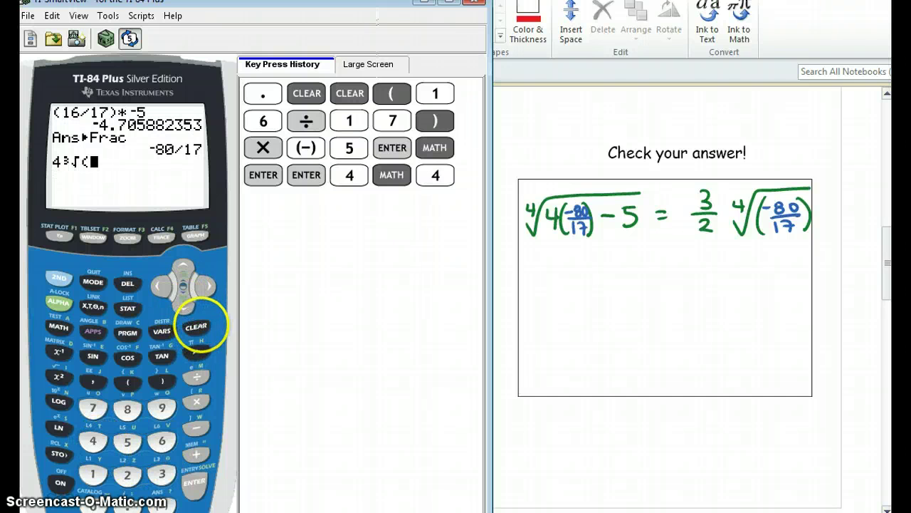
{"action": "left_click", "coordinate": [196, 326]}
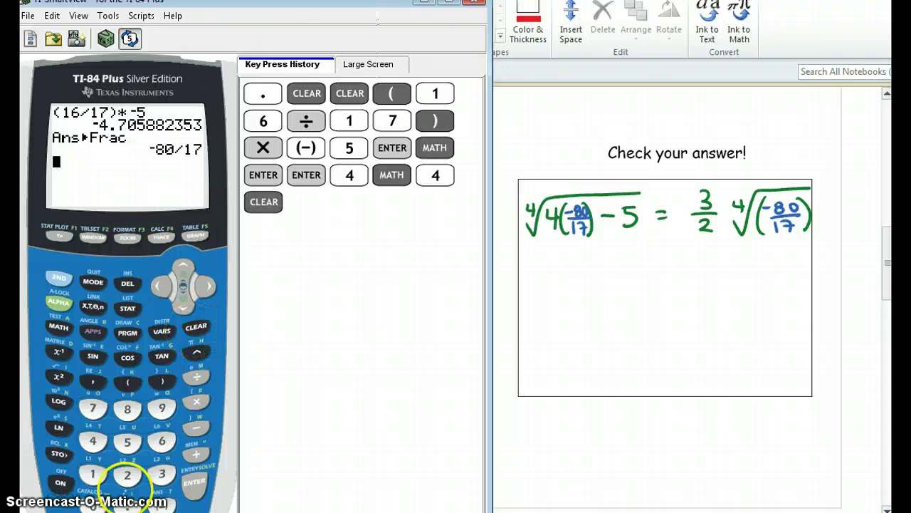
{"action": "left_click", "coordinate": [92, 441]}
- Enter 4 ˣ√(−80/17) and evaluate it
{"action": "left_click", "coordinate": [58, 326]}
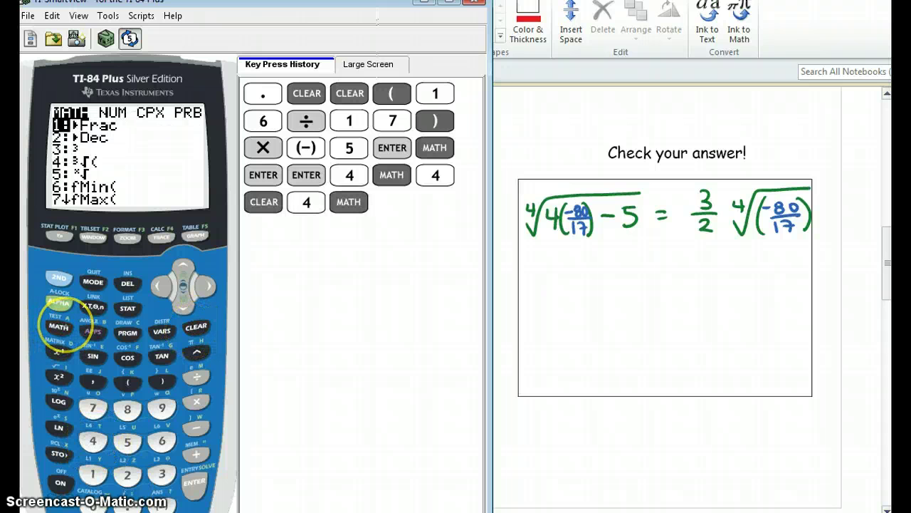
{"action": "left_click", "coordinate": [128, 442]}
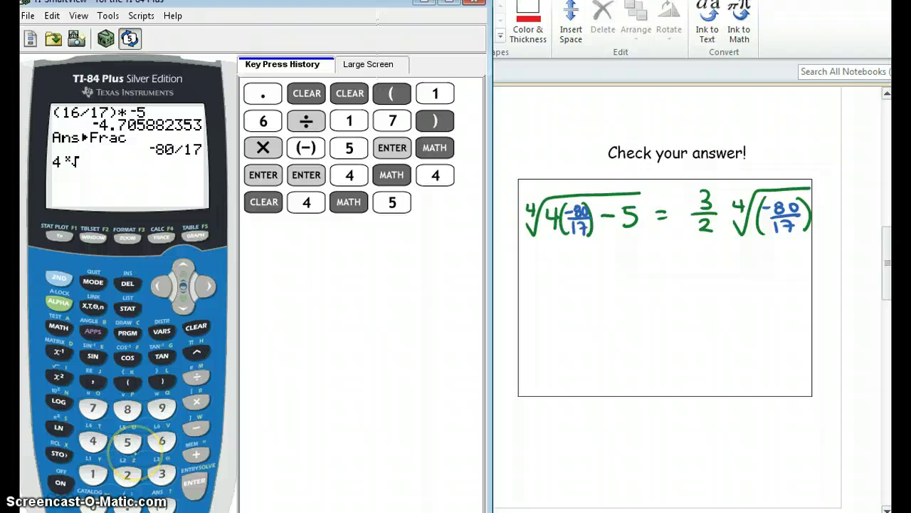
{"action": "left_click", "coordinate": [127, 383]}
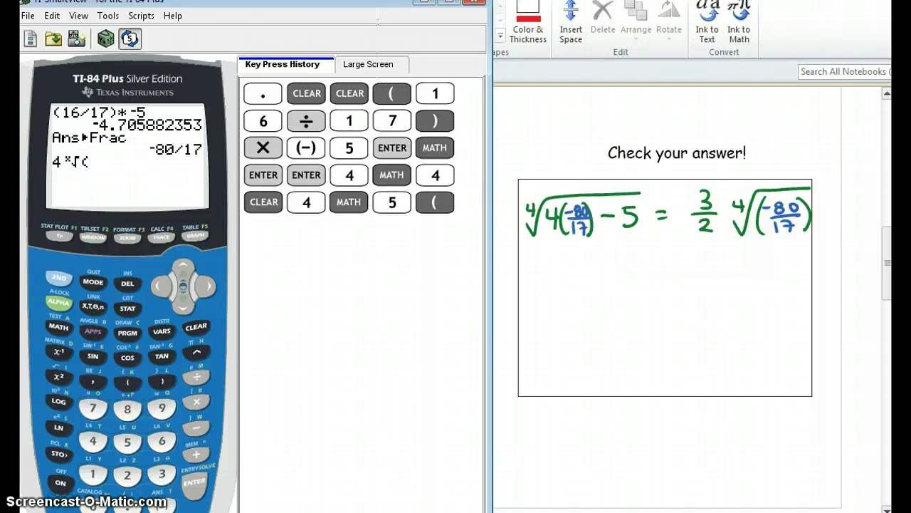
{"action": "left_click", "coordinate": [161, 502]}
{"action": "left_click", "coordinate": [128, 409]}
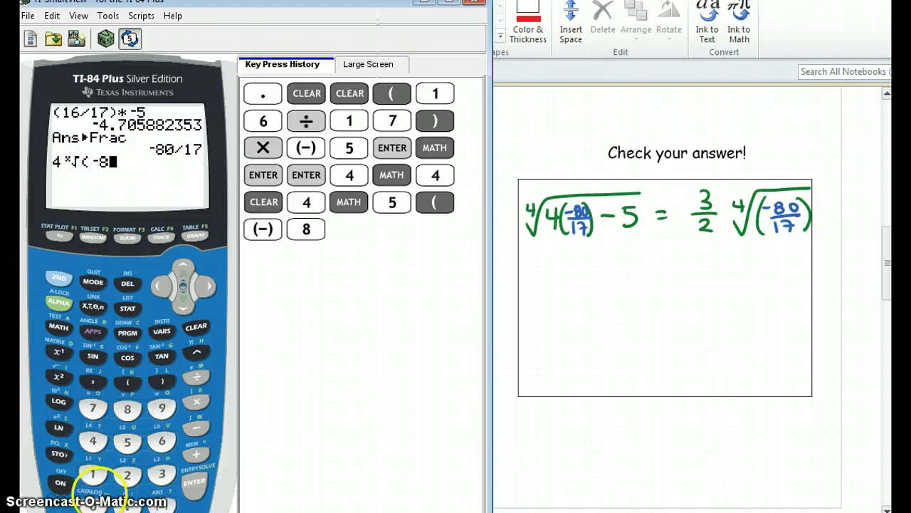
{"action": "left_click", "coordinate": [93, 505]}
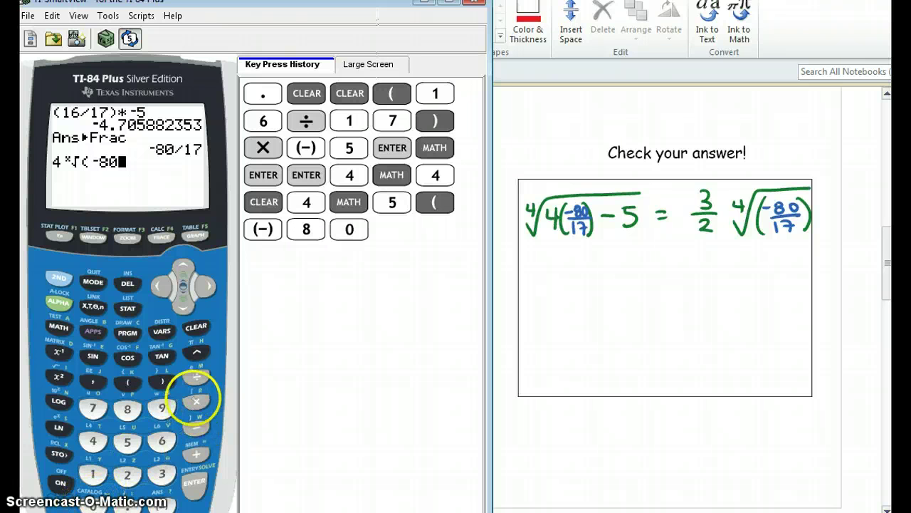
{"action": "left_click", "coordinate": [194, 377]}
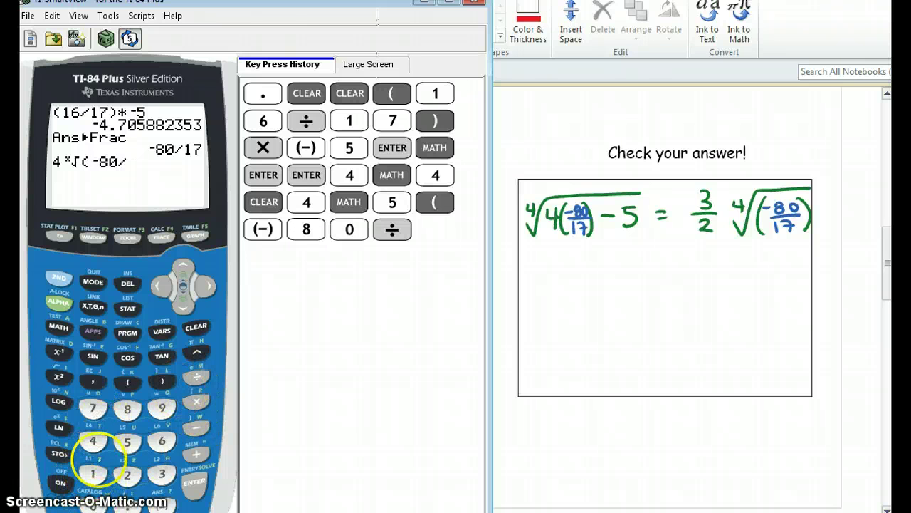
{"action": "left_click", "coordinate": [93, 473]}
{"action": "left_click", "coordinate": [93, 408]}
{"action": "left_click", "coordinate": [162, 382]}
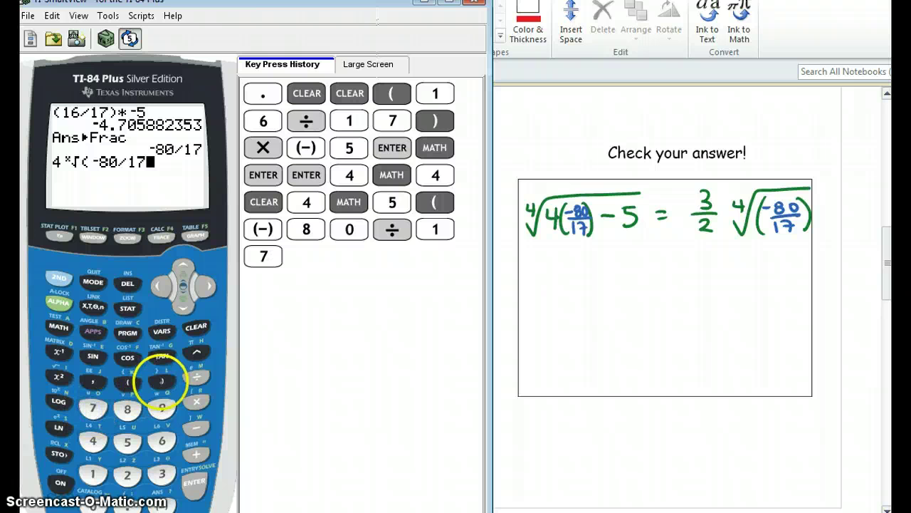
{"action": "left_click", "coordinate": [194, 484]}
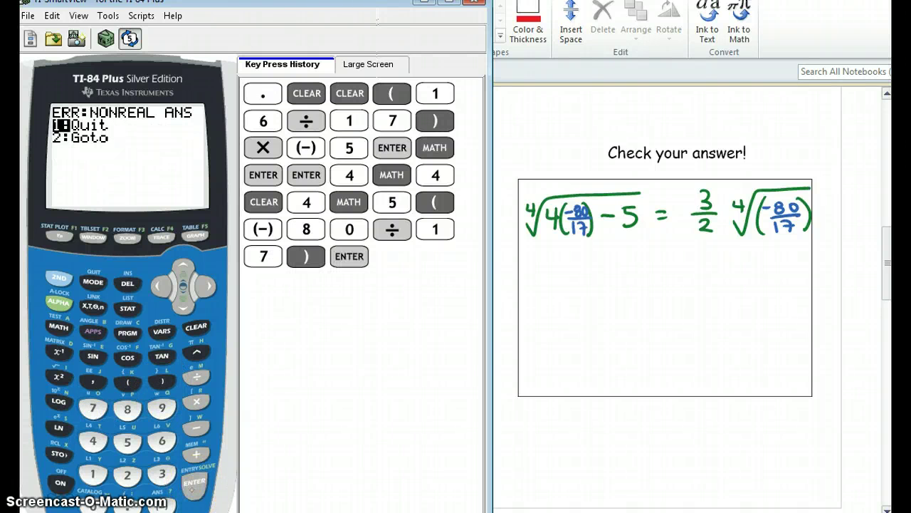
- Choose Goto at the ERR:NONREAL ANS error, then minimize the calculator
{"action": "left_click", "coordinate": [183, 305]}
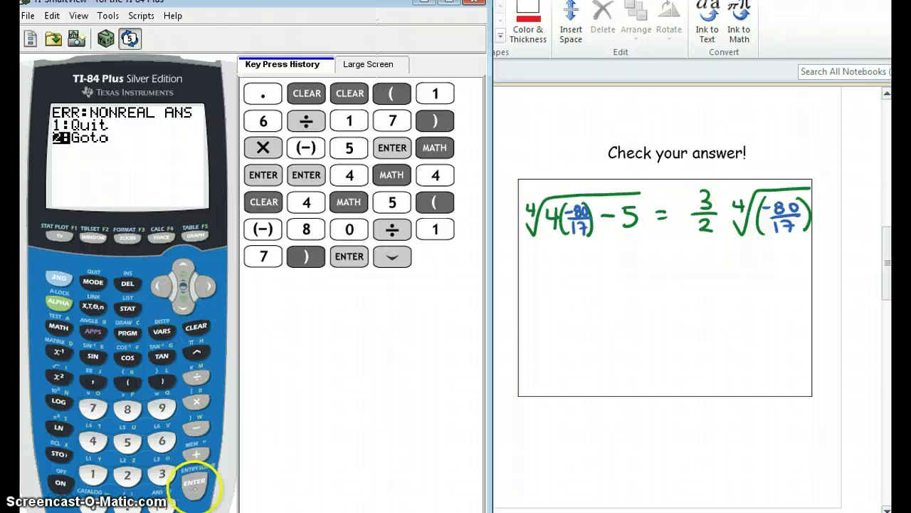
{"action": "left_click", "coordinate": [194, 485]}
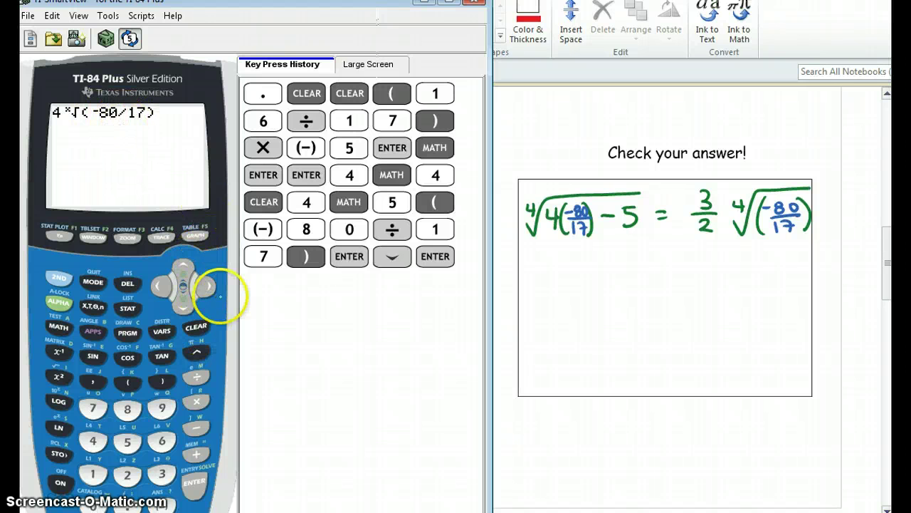
{"action": "left_click", "coordinate": [425, 3]}
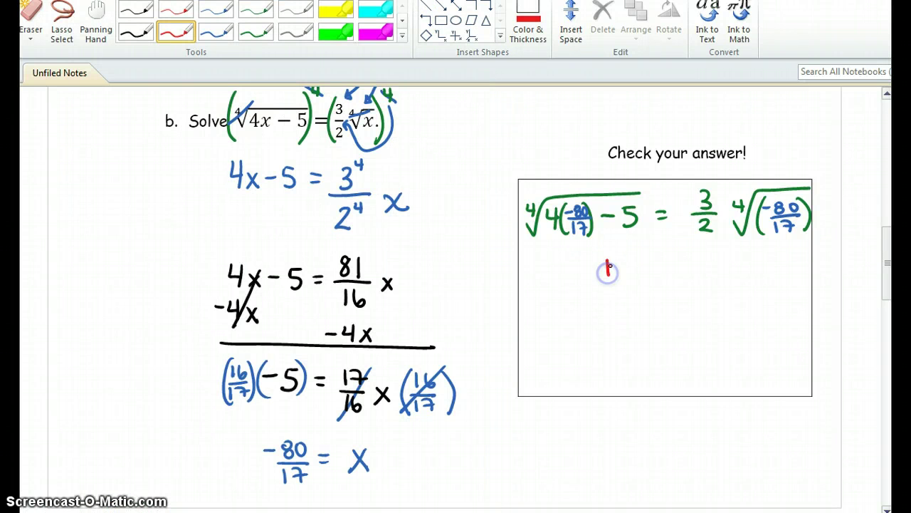
- Write 'Not a solution' in red below the check and cross out −80/17 = X
{"action": "left_click_drag", "start_coordinate": [608, 261], "coordinate": [607, 274]}
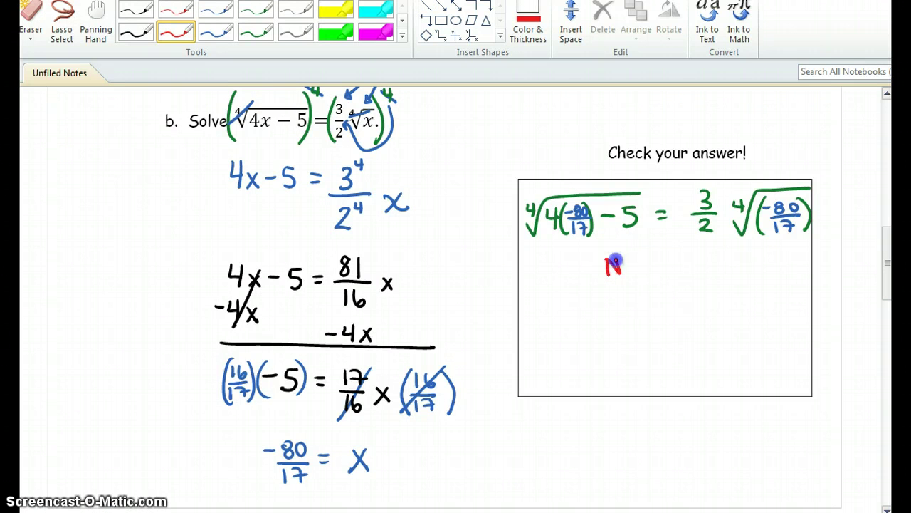
{"action": "left_click_drag", "start_coordinate": [666, 265], "coordinate": [672, 272]}
{"action": "mouse_move", "coordinate": [702, 261]}
{"action": "left_mouse_down"}
{"action": "mouse_move", "coordinate": [692, 259]}
{"action": "mouse_move", "coordinate": [698, 274]}
{"action": "left_mouse_up"}
{"action": "mouse_move", "coordinate": [712, 264]}
{"action": "left_mouse_down"}
{"action": "mouse_move", "coordinate": [741, 260]}
{"action": "mouse_move", "coordinate": [737, 267]}
{"action": "mouse_move", "coordinate": [780, 270]}
{"action": "left_mouse_up"}
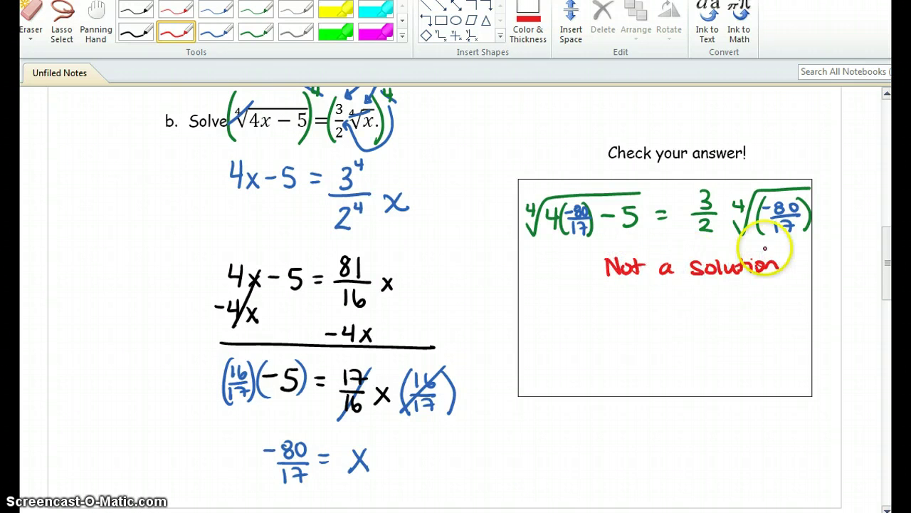
{"action": "left_click_drag", "start_coordinate": [277, 437], "coordinate": [357, 473]}
{"action": "left_click_drag", "start_coordinate": [363, 437], "coordinate": [267, 484]}
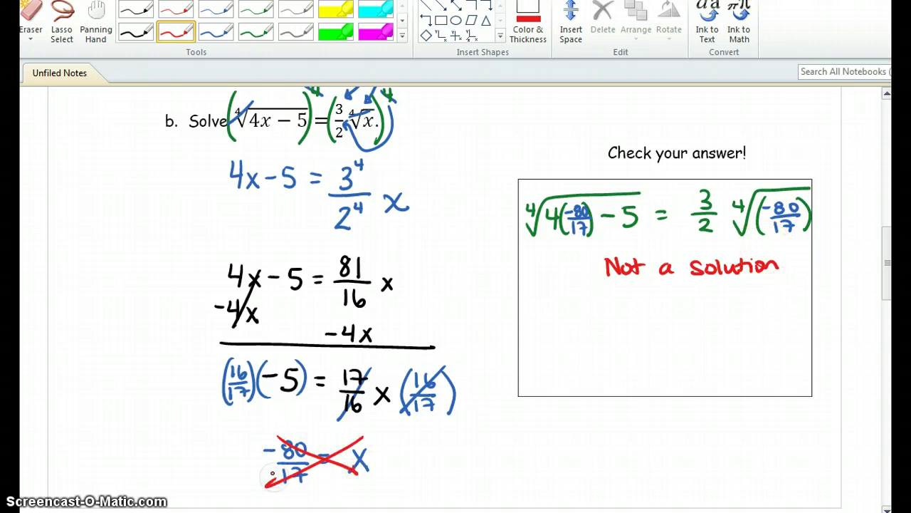
- Write '−80/17 is not a solution.' in red beside the crossed-out answer
{"action": "left_click_drag", "start_coordinate": [614, 417], "coordinate": [588, 404]}
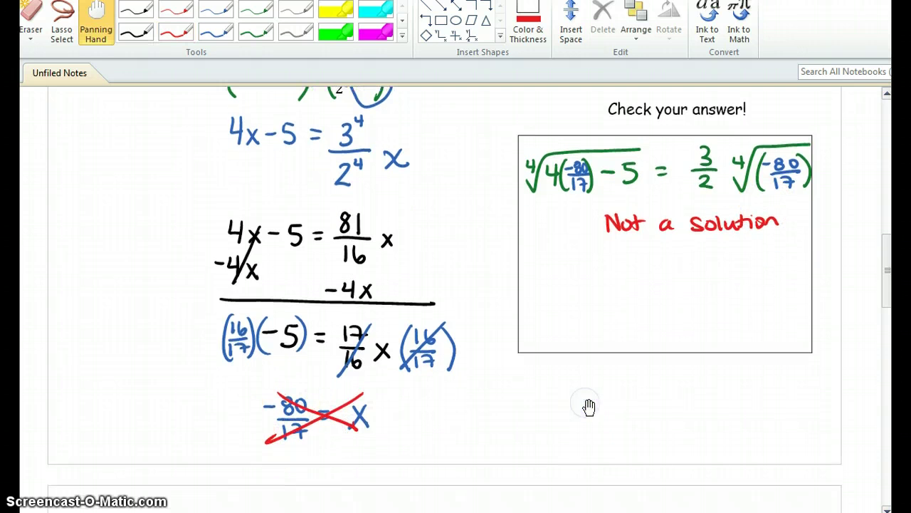
{"action": "left_click", "coordinate": [176, 31]}
{"action": "left_click_drag", "start_coordinate": [491, 391], "coordinate": [504, 391]}
{"action": "left_click_drag", "start_coordinate": [526, 383], "coordinate": [538, 383]}
{"action": "left_click_drag", "start_coordinate": [510, 401], "coordinate": [513, 401]}
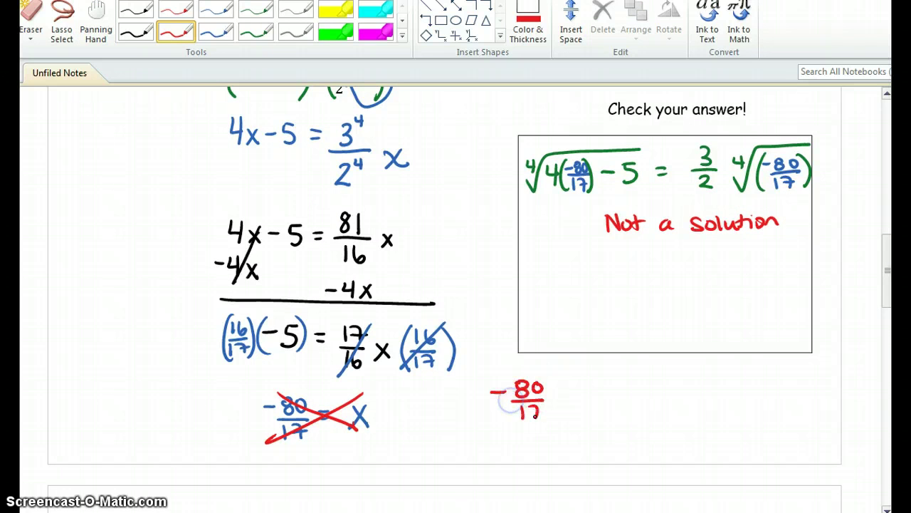
{"action": "left_click_drag", "start_coordinate": [568, 394], "coordinate": [568, 404]}
{"action": "left_click_drag", "start_coordinate": [567, 388], "coordinate": [568, 389]}
{"action": "left_click_drag", "start_coordinate": [584, 391], "coordinate": [575, 403]}
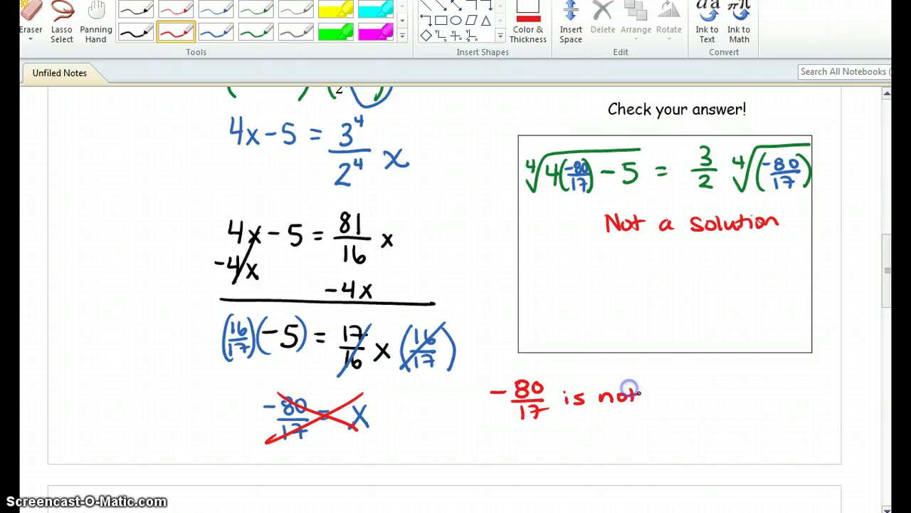
{"action": "left_click_drag", "start_coordinate": [668, 393], "coordinate": [670, 399]}
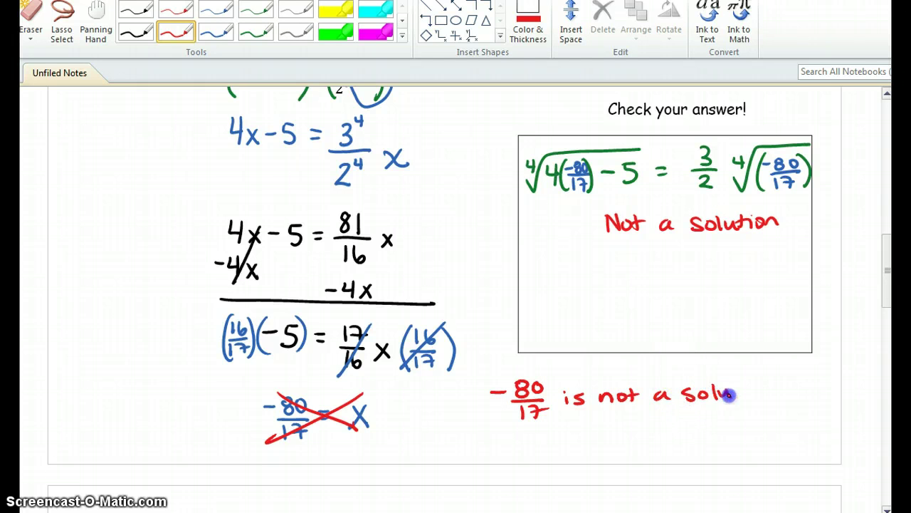
{"action": "left_click_drag", "start_coordinate": [759, 395], "coordinate": [776, 390]}
{"action": "left_click", "coordinate": [782, 394]}
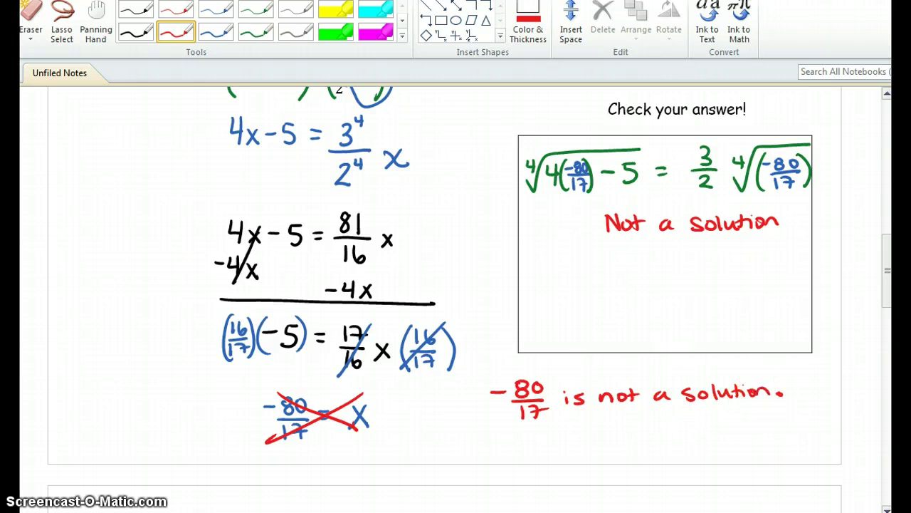
{"action": "left_click_drag", "start_coordinate": [568, 466], "coordinate": [569, 305]}
- In black, add ∛(3x²−5) to both sides and cancel the cube roots on the left
{"action": "scroll", "coordinate": [569, 302], "scroll_direction": "down", "scroll_amount": 5}
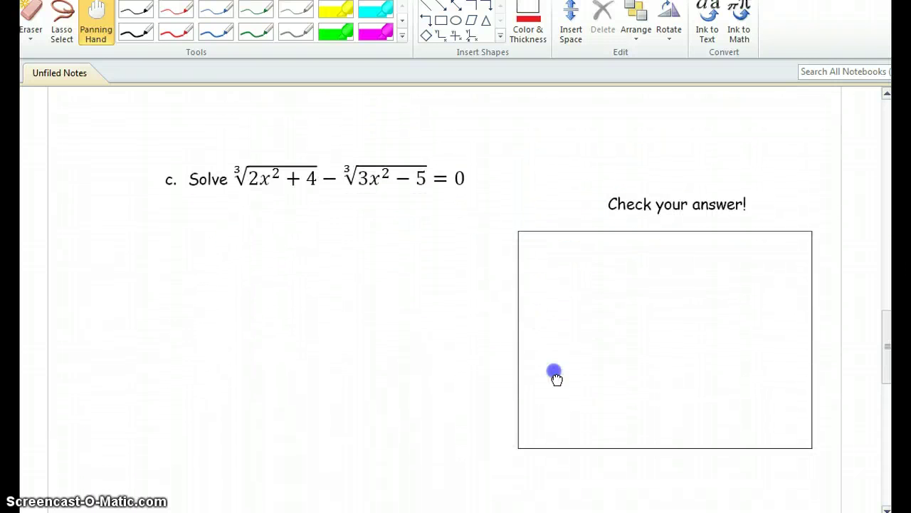
{"action": "left_click_drag", "start_coordinate": [554, 375], "coordinate": [549, 332]}
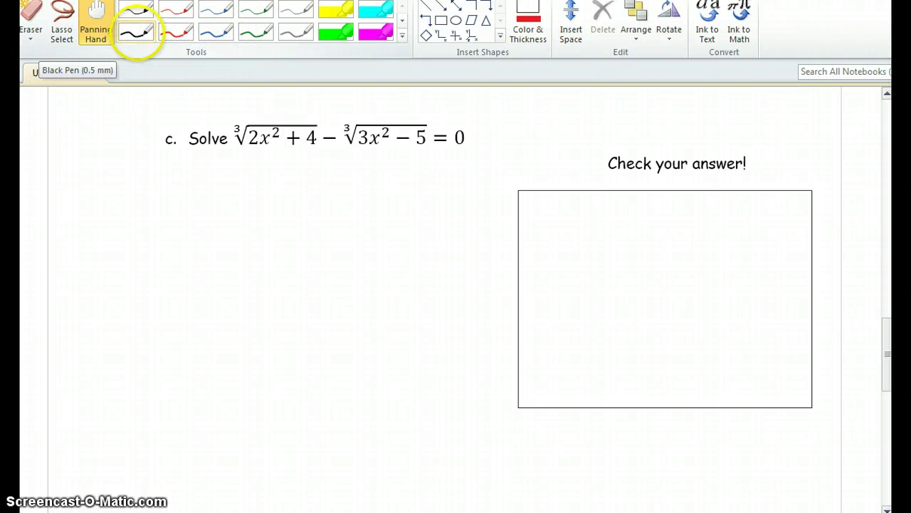
{"action": "left_click", "coordinate": [135, 31]}
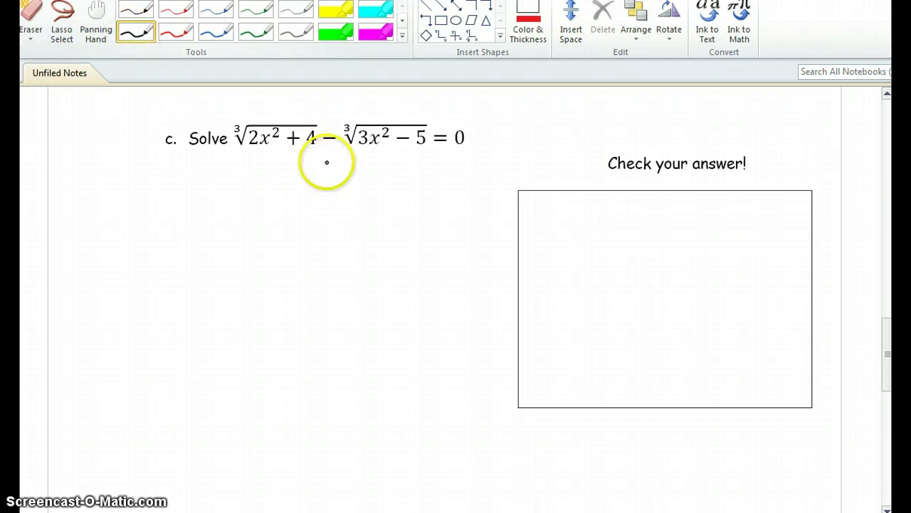
{"action": "mouse_move", "coordinate": [324, 158]}
{"action": "left_mouse_down"}
{"action": "mouse_move", "coordinate": [324, 174]}
{"action": "mouse_move", "coordinate": [332, 166]}
{"action": "left_mouse_up"}
{"action": "left_click_drag", "start_coordinate": [341, 157], "coordinate": [342, 170]}
{"action": "left_click_drag", "start_coordinate": [343, 177], "coordinate": [348, 188]}
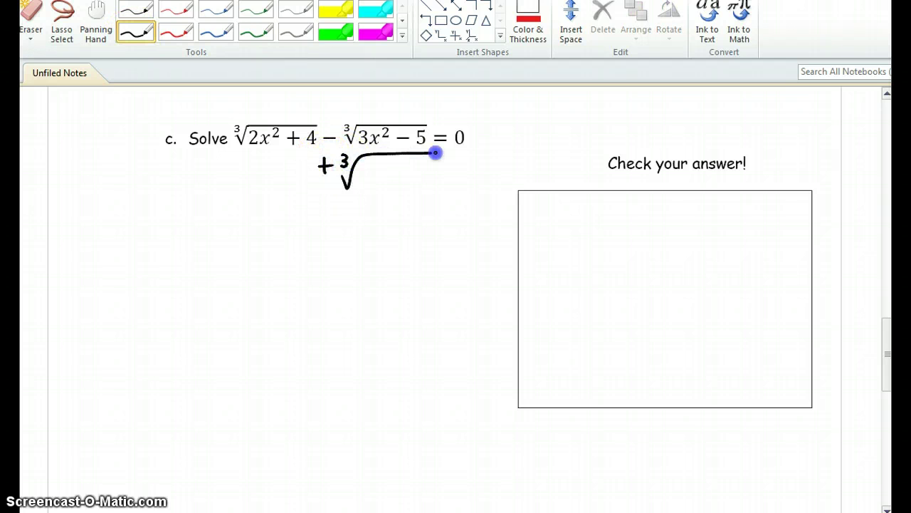
{"action": "mouse_move", "coordinate": [435, 153]}
{"action": "left_mouse_down"}
{"action": "mouse_move", "coordinate": [359, 168]}
{"action": "mouse_move", "coordinate": [358, 184]}
{"action": "mouse_move", "coordinate": [374, 174]}
{"action": "mouse_move", "coordinate": [411, 188]}
{"action": "left_mouse_up"}
{"action": "left_click_drag", "start_coordinate": [417, 171], "coordinate": [450, 182]}
{"action": "left_click", "coordinate": [462, 168]}
{"action": "mouse_move", "coordinate": [446, 177]}
{"action": "left_mouse_down"}
{"action": "mouse_move", "coordinate": [466, 186]}
{"action": "mouse_move", "coordinate": [488, 157]}
{"action": "mouse_move", "coordinate": [533, 150]}
{"action": "left_mouse_up"}
{"action": "left_click_drag", "start_coordinate": [484, 165], "coordinate": [484, 187]}
{"action": "left_click_drag", "start_coordinate": [504, 175], "coordinate": [506, 182]}
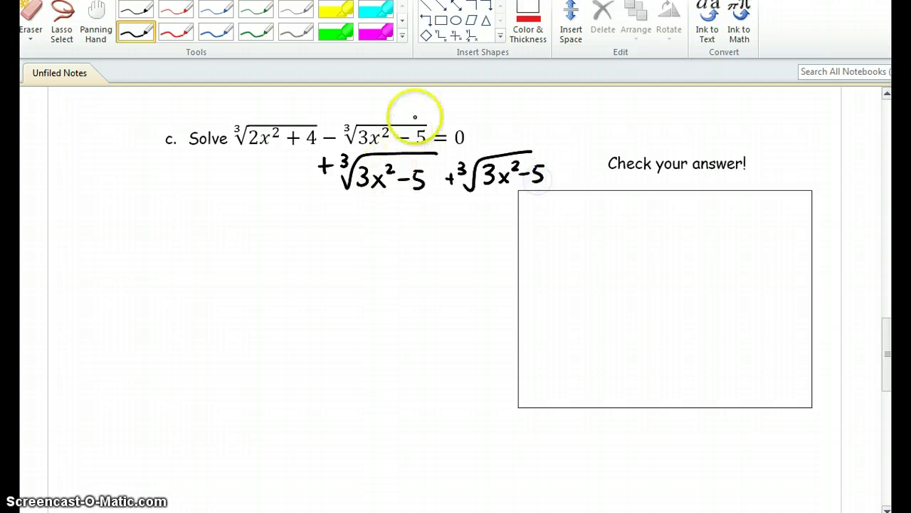
{"action": "left_click_drag", "start_coordinate": [415, 116], "coordinate": [368, 193]}
- Write the isolated equation ∛(2x²+4) = ∛(3x²−5)
{"action": "mouse_move", "coordinate": [186, 218]}
{"action": "left_mouse_down"}
{"action": "mouse_move", "coordinate": [187, 234]}
{"action": "mouse_move", "coordinate": [220, 213]}
{"action": "mouse_move", "coordinate": [319, 216]}
{"action": "left_mouse_up"}
{"action": "left_click_drag", "start_coordinate": [217, 237], "coordinate": [225, 254]}
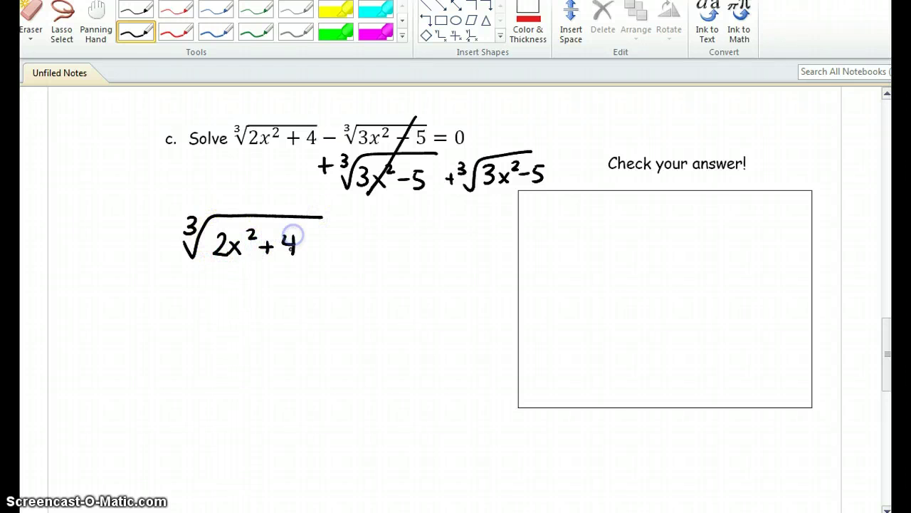
{"action": "left_click_drag", "start_coordinate": [326, 238], "coordinate": [336, 237]}
{"action": "mouse_move", "coordinate": [326, 245]}
{"action": "left_mouse_down"}
{"action": "mouse_move", "coordinate": [363, 243]}
{"action": "mouse_move", "coordinate": [384, 222]}
{"action": "mouse_move", "coordinate": [467, 216]}
{"action": "left_mouse_up"}
{"action": "mouse_move", "coordinate": [389, 236]}
{"action": "left_mouse_down"}
{"action": "mouse_move", "coordinate": [394, 255]}
{"action": "mouse_move", "coordinate": [432, 240]}
{"action": "left_mouse_up"}
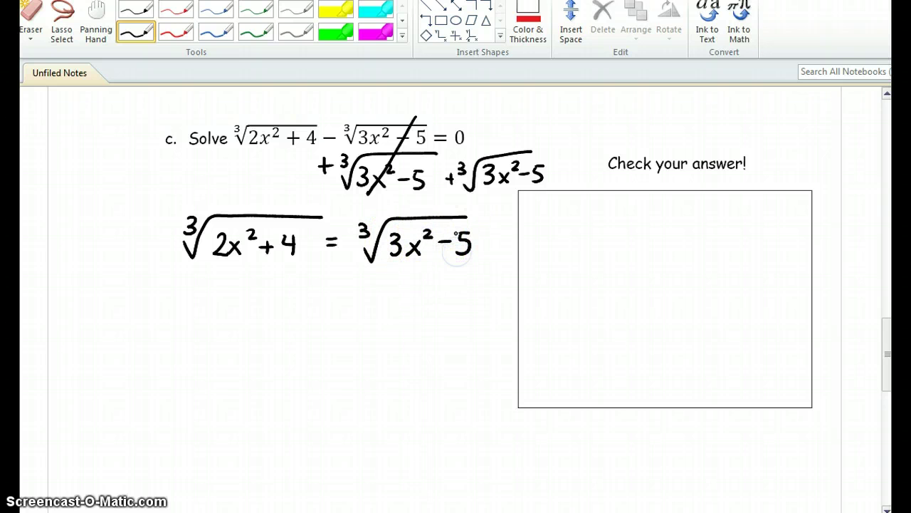
- Cube both sides in blue and cancel the left cube root in green
{"action": "left_click", "coordinate": [216, 31]}
{"action": "left_click_drag", "start_coordinate": [304, 207], "coordinate": [305, 261]}
{"action": "left_click_drag", "start_coordinate": [176, 204], "coordinate": [167, 265]}
{"action": "left_click_drag", "start_coordinate": [308, 201], "coordinate": [366, 269]}
{"action": "left_click_drag", "start_coordinate": [472, 208], "coordinate": [478, 262]}
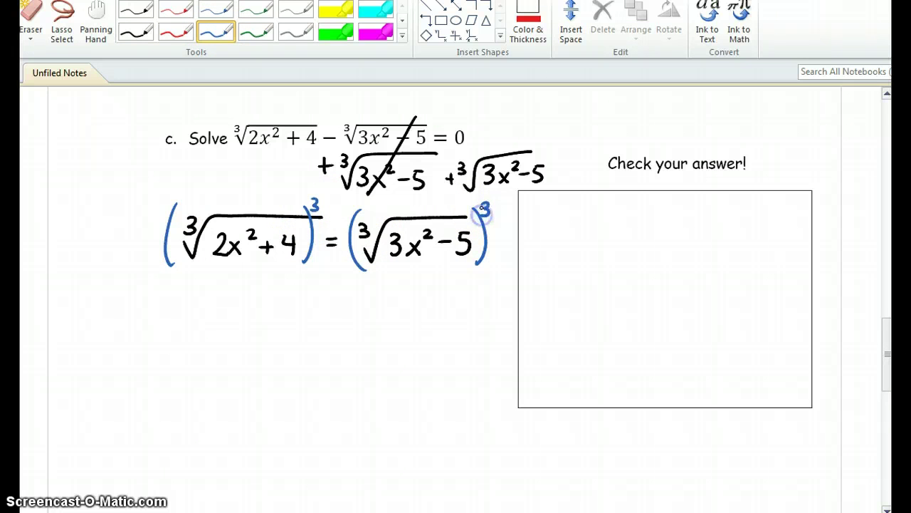
{"action": "left_click", "coordinate": [257, 32]}
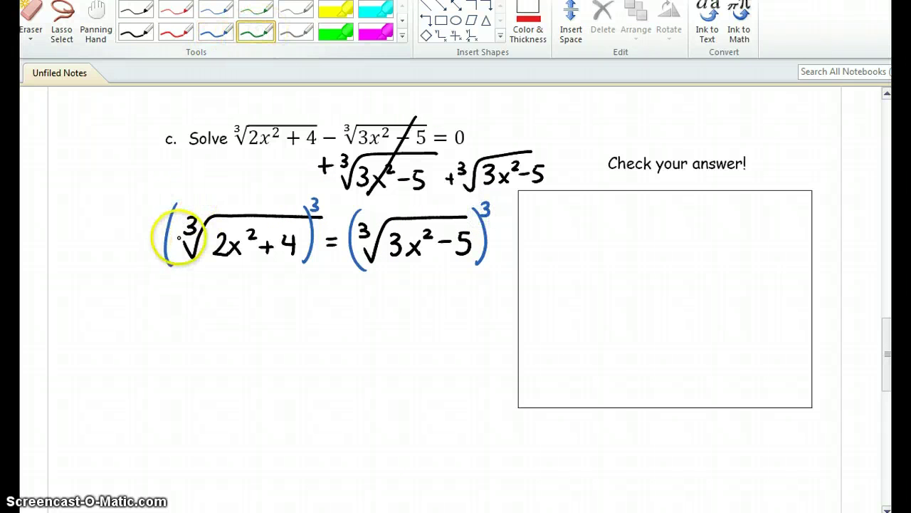
{"action": "left_click_drag", "start_coordinate": [176, 230], "coordinate": [213, 215]}
{"action": "left_click_drag", "start_coordinate": [298, 202], "coordinate": [324, 211]}
{"action": "mouse_move", "coordinate": [203, 288]}
{"action": "left_mouse_down"}
{"action": "mouse_move", "coordinate": [209, 311]}
{"action": "mouse_move", "coordinate": [245, 294]}
{"action": "mouse_move", "coordinate": [282, 312]}
{"action": "left_mouse_up"}
- Cancel the right cube root in red and write 2x²+4 = 3x²−5
{"action": "left_click_drag", "start_coordinate": [299, 299], "coordinate": [310, 307]}
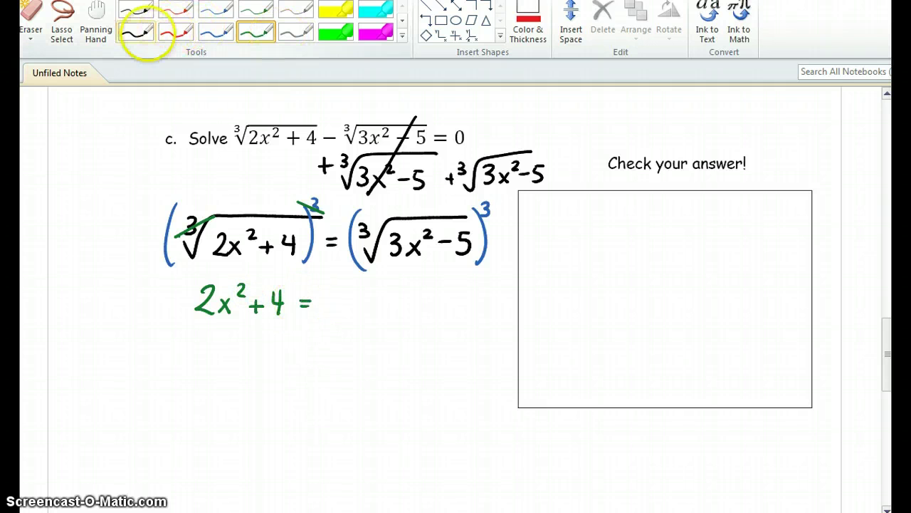
{"action": "left_click", "coordinate": [138, 32]}
{"action": "left_click", "coordinate": [176, 32]}
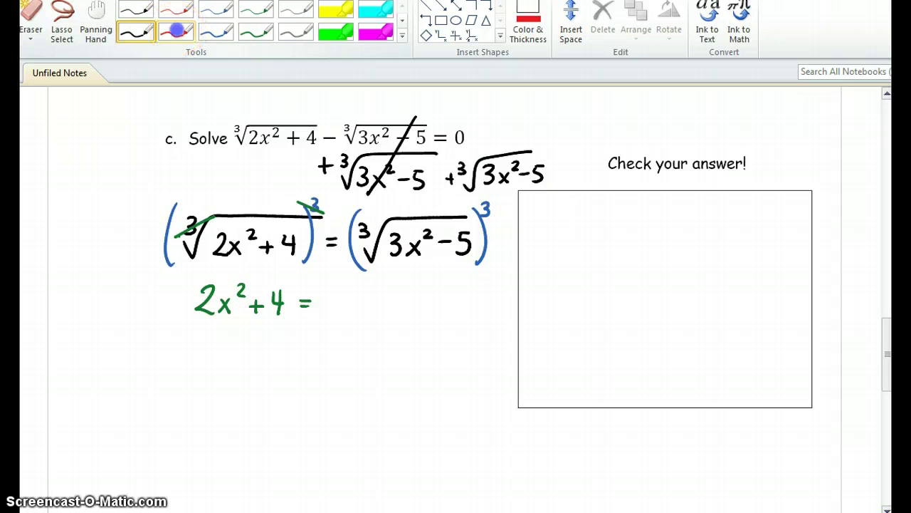
{"action": "left_click_drag", "start_coordinate": [347, 247], "coordinate": [387, 217]}
{"action": "left_click_drag", "start_coordinate": [471, 203], "coordinate": [502, 216]}
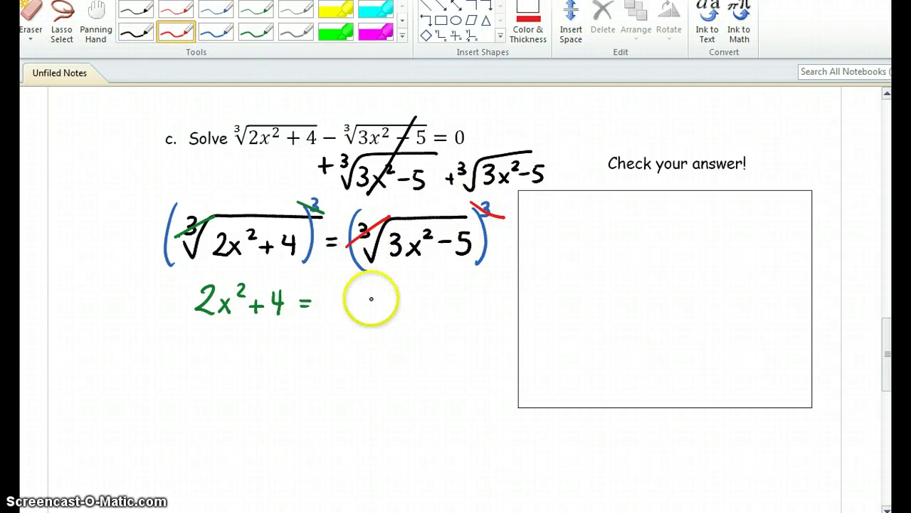
{"action": "mouse_move", "coordinate": [339, 292]}
{"action": "left_mouse_down"}
{"action": "mouse_move", "coordinate": [335, 314]}
{"action": "mouse_move", "coordinate": [372, 314]}
{"action": "left_mouse_up"}
{"action": "left_click_drag", "start_coordinate": [371, 297], "coordinate": [357, 315]}
{"action": "left_click_drag", "start_coordinate": [379, 286], "coordinate": [407, 302]}
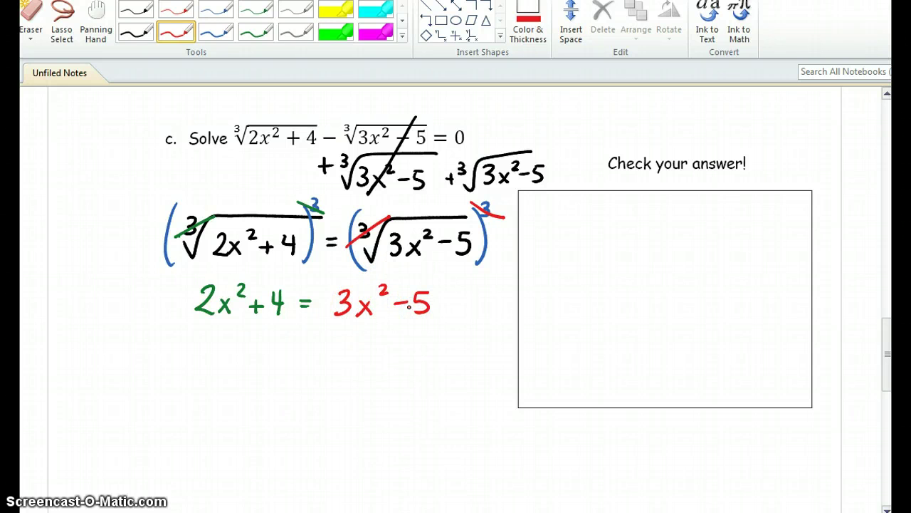
- In green, subtract 2x² from both sides to get 4 = x² − 5, then 9 = x²
{"action": "left_click", "coordinate": [255, 31]}
{"action": "left_click_drag", "start_coordinate": [173, 326], "coordinate": [226, 340]}
{"action": "left_click_drag", "start_coordinate": [226, 325], "coordinate": [212, 340]}
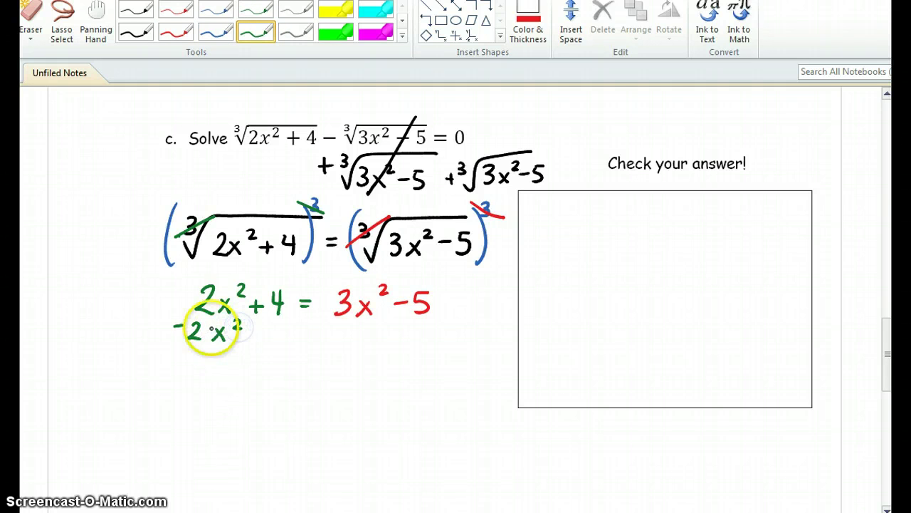
{"action": "left_click_drag", "start_coordinate": [325, 333], "coordinate": [334, 332]}
{"action": "left_click_drag", "start_coordinate": [341, 328], "coordinate": [349, 341]}
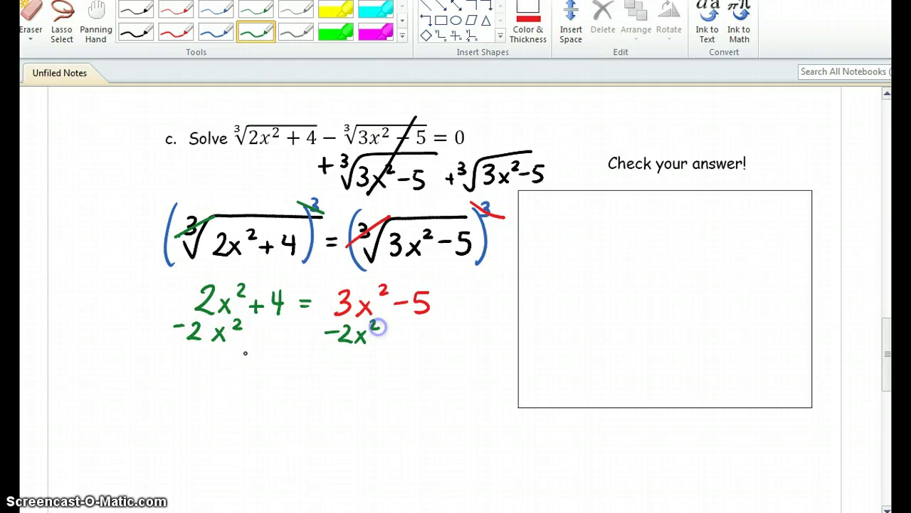
{"action": "left_click_drag", "start_coordinate": [242, 275], "coordinate": [194, 354]}
{"action": "mouse_move", "coordinate": [264, 360]}
{"action": "left_mouse_down"}
{"action": "mouse_move", "coordinate": [269, 370]}
{"action": "mouse_move", "coordinate": [296, 373]}
{"action": "left_mouse_up"}
{"action": "left_click_drag", "start_coordinate": [285, 382], "coordinate": [340, 390]}
{"action": "mouse_move", "coordinate": [340, 372]}
{"action": "left_mouse_down"}
{"action": "mouse_move", "coordinate": [324, 386]}
{"action": "mouse_move", "coordinate": [371, 382]}
{"action": "left_mouse_up"}
{"action": "left_click_drag", "start_coordinate": [398, 371], "coordinate": [386, 390]}
{"action": "mouse_move", "coordinate": [325, 421]}
{"action": "left_mouse_down"}
{"action": "mouse_move", "coordinate": [353, 420]}
{"action": "mouse_move", "coordinate": [315, 426]}
{"action": "left_mouse_up"}
{"action": "mouse_move", "coordinate": [304, 435]}
{"action": "left_mouse_down"}
{"action": "mouse_move", "coordinate": [315, 434]}
{"action": "mouse_move", "coordinate": [278, 428]}
{"action": "left_mouse_up"}
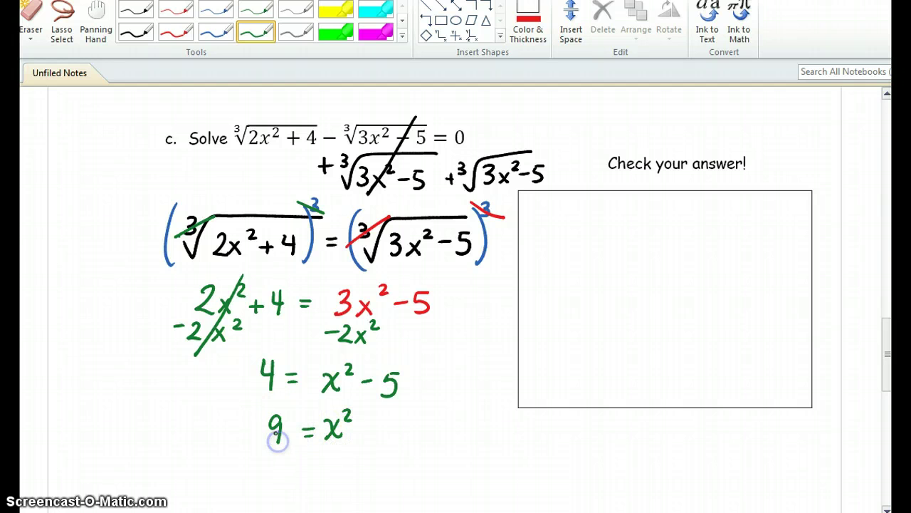
- Take square roots in blue, circle ±3 = x, and start the check with x = 3
{"action": "left_click", "coordinate": [216, 32]}
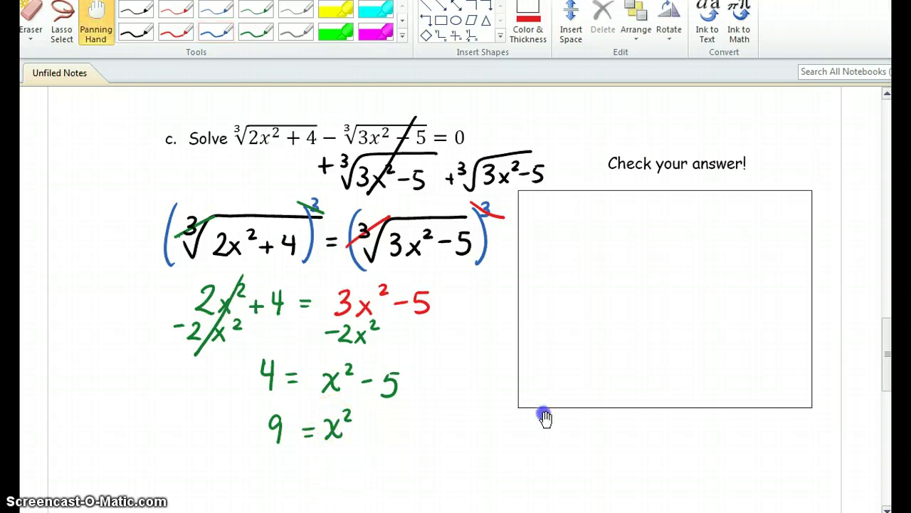
{"action": "left_click_drag", "start_coordinate": [497, 428], "coordinate": [497, 400]}
{"action": "mouse_move", "coordinate": [302, 408]}
{"action": "left_mouse_down"}
{"action": "mouse_move", "coordinate": [319, 377]}
{"action": "mouse_move", "coordinate": [360, 372]}
{"action": "left_mouse_up"}
{"action": "left_click_drag", "start_coordinate": [246, 408], "coordinate": [253, 394]}
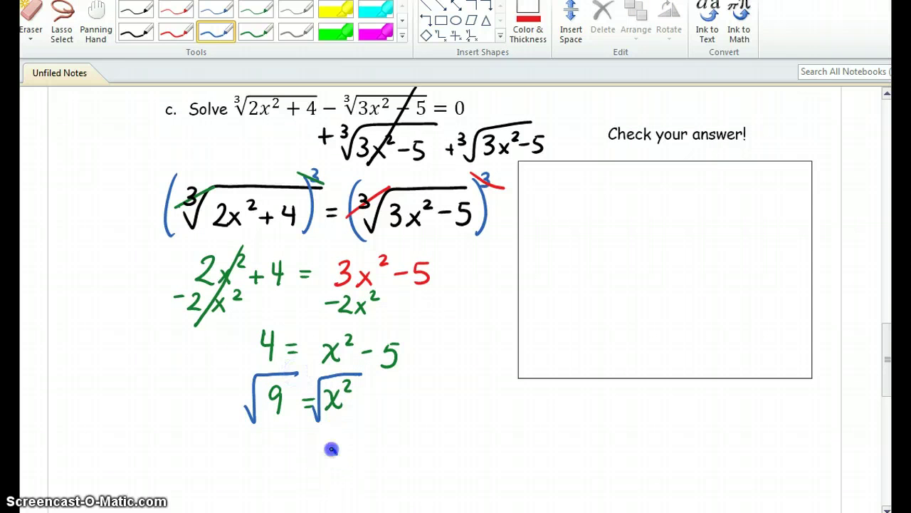
{"action": "left_click_drag", "start_coordinate": [331, 449], "coordinate": [347, 467]}
{"action": "left_click_drag", "start_coordinate": [346, 447], "coordinate": [332, 462]}
{"action": "mouse_move", "coordinate": [243, 451]}
{"action": "left_mouse_down"}
{"action": "mouse_move", "coordinate": [261, 450]}
{"action": "mouse_move", "coordinate": [251, 460]}
{"action": "left_mouse_up"}
{"action": "left_click_drag", "start_coordinate": [242, 464], "coordinate": [273, 467]}
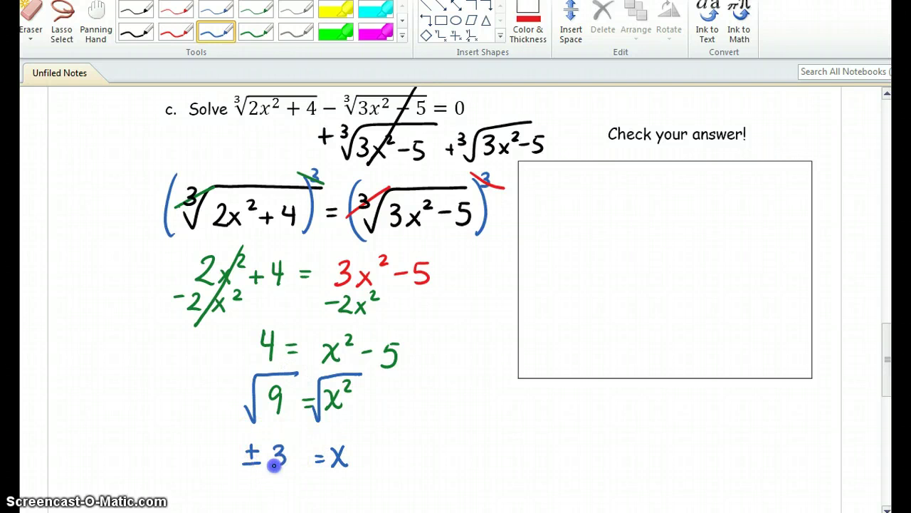
{"action": "mouse_move", "coordinate": [262, 435]}
{"action": "left_mouse_down"}
{"action": "mouse_move", "coordinate": [294, 435]}
{"action": "mouse_move", "coordinate": [362, 455]}
{"action": "mouse_move", "coordinate": [238, 478]}
{"action": "mouse_move", "coordinate": [223, 443]}
{"action": "mouse_move", "coordinate": [268, 432]}
{"action": "left_mouse_up"}
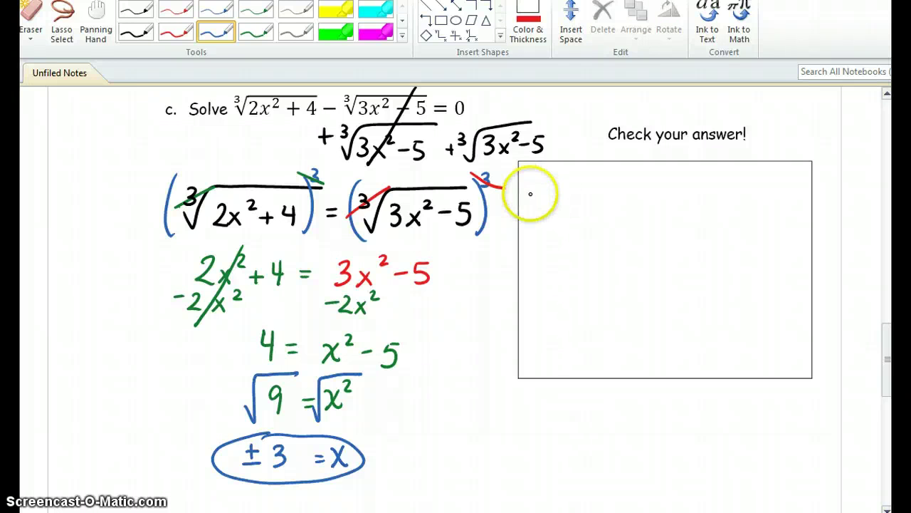
{"action": "mouse_move", "coordinate": [533, 180]}
{"action": "left_mouse_down"}
{"action": "mouse_move", "coordinate": [547, 186]}
{"action": "mouse_move", "coordinate": [535, 190]}
{"action": "left_mouse_up"}
- Write x = 3 in the check box and begin substituting 3, writing 2(3)² and 3( under the cube roots
{"action": "left_click_drag", "start_coordinate": [556, 177], "coordinate": [570, 177]}
{"action": "left_click_drag", "start_coordinate": [557, 186], "coordinate": [578, 191]}
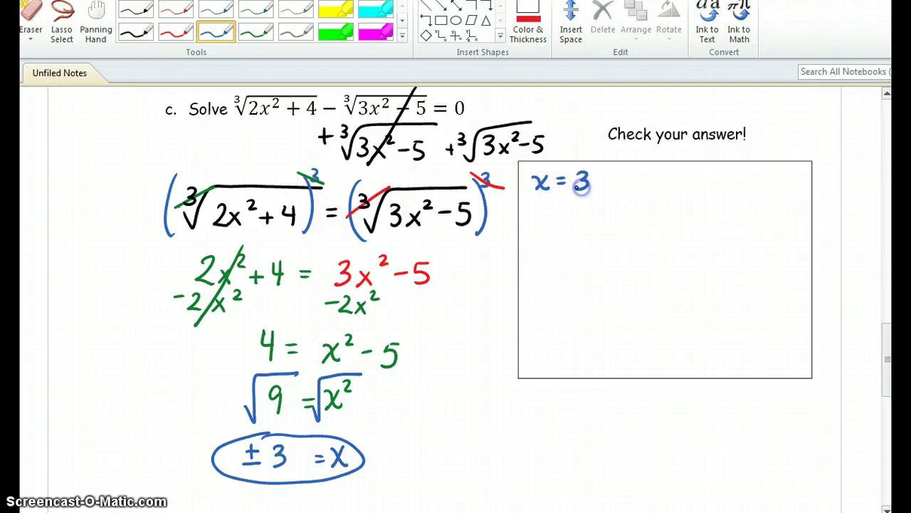
{"action": "mouse_move", "coordinate": [524, 201]}
{"action": "left_mouse_down"}
{"action": "mouse_move", "coordinate": [604, 202]}
{"action": "mouse_move", "coordinate": [607, 163]}
{"action": "left_mouse_up"}
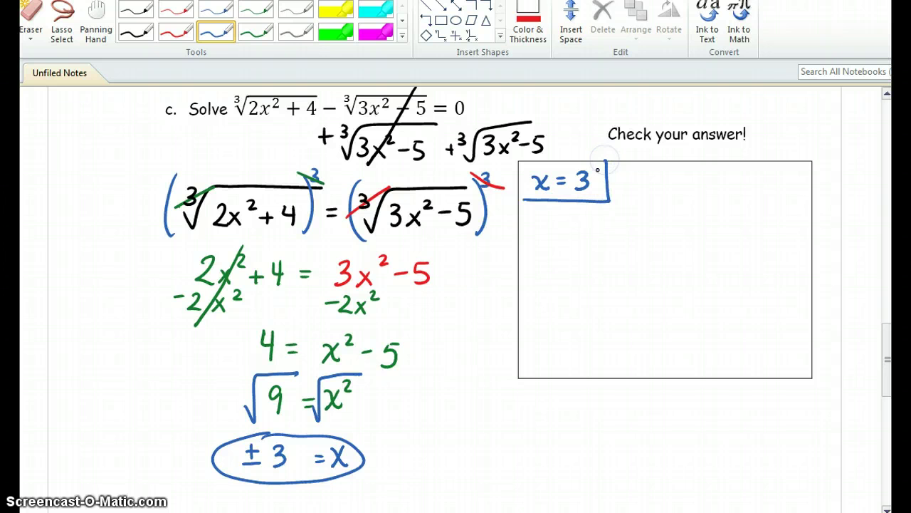
{"action": "mouse_move", "coordinate": [530, 212]}
{"action": "left_mouse_down"}
{"action": "mouse_move", "coordinate": [531, 229]}
{"action": "mouse_move", "coordinate": [646, 208]}
{"action": "left_mouse_up"}
{"action": "left_click_drag", "start_coordinate": [560, 229], "coordinate": [576, 245]}
{"action": "mouse_move", "coordinate": [585, 227]}
{"action": "left_mouse_down"}
{"action": "mouse_move", "coordinate": [582, 248]}
{"action": "mouse_move", "coordinate": [599, 249]}
{"action": "left_mouse_up"}
{"action": "mouse_move", "coordinate": [608, 218]}
{"action": "left_mouse_down"}
{"action": "mouse_move", "coordinate": [641, 233]}
{"action": "mouse_move", "coordinate": [642, 224]}
{"action": "mouse_move", "coordinate": [684, 233]}
{"action": "mouse_move", "coordinate": [690, 248]}
{"action": "mouse_move", "coordinate": [723, 211]}
{"action": "mouse_move", "coordinate": [773, 209]}
{"action": "left_mouse_up"}
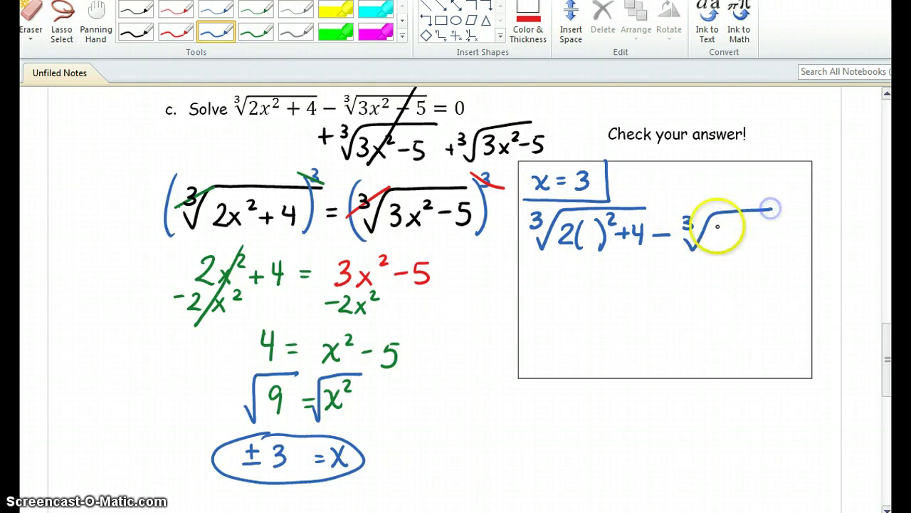
{"action": "mouse_move", "coordinate": [714, 226]}
{"action": "left_mouse_down"}
{"action": "mouse_move", "coordinate": [740, 221]}
{"action": "mouse_move", "coordinate": [754, 245]}
{"action": "left_mouse_up"}
- Close the parenthesis, add −5 under the second cube root, and fill 3 into both parentheses in green
{"action": "left_click", "coordinate": [743, 221]}
{"action": "scroll", "coordinate": [751, 224], "scroll_direction": "down", "scroll_amount": 10}
{"action": "left_click", "coordinate": [96, 21]}
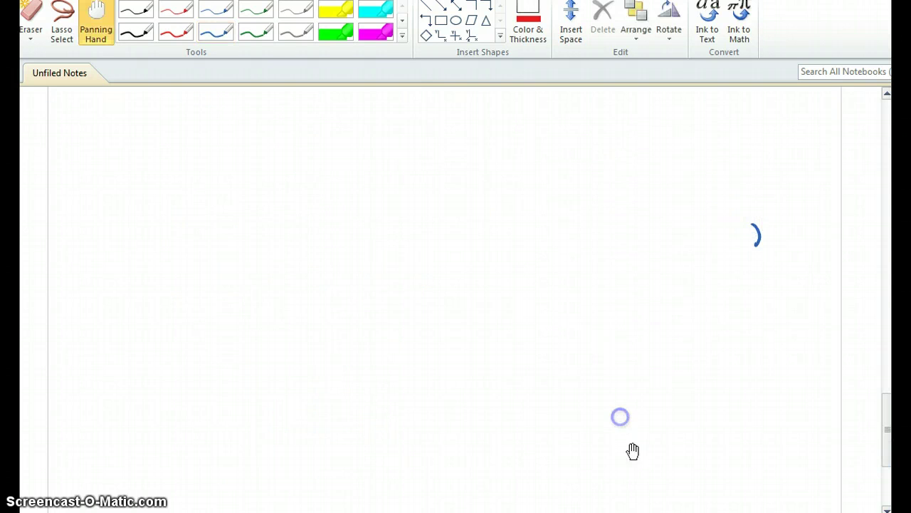
{"action": "scroll", "coordinate": [633, 449], "scroll_direction": "up", "scroll_amount": 12}
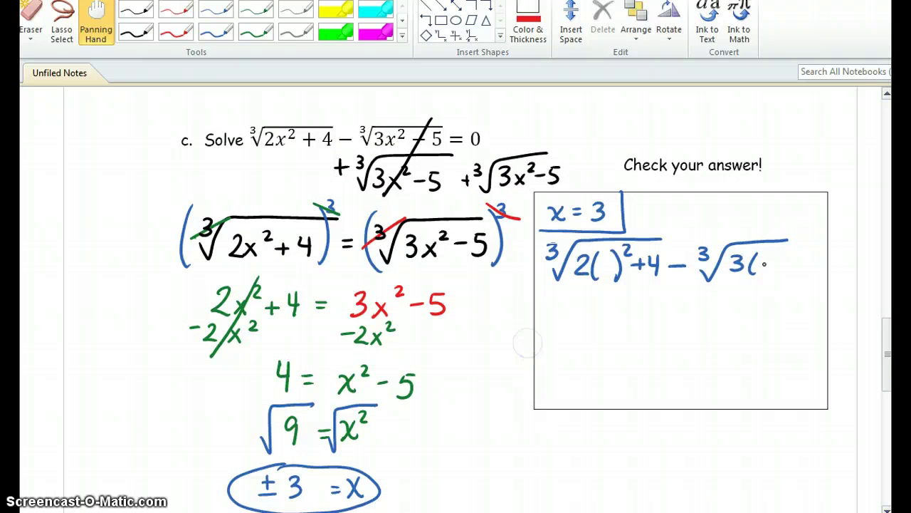
{"action": "left_click", "coordinate": [216, 32]}
{"action": "mouse_move", "coordinate": [770, 254]}
{"action": "left_mouse_down"}
{"action": "mouse_move", "coordinate": [801, 259]}
{"action": "mouse_move", "coordinate": [821, 250]}
{"action": "mouse_move", "coordinate": [810, 270]}
{"action": "left_mouse_up"}
{"action": "mouse_move", "coordinate": [783, 239]}
{"action": "left_mouse_down"}
{"action": "mouse_move", "coordinate": [833, 242]}
{"action": "mouse_move", "coordinate": [835, 258]}
{"action": "mouse_move", "coordinate": [855, 245]}
{"action": "left_mouse_up"}
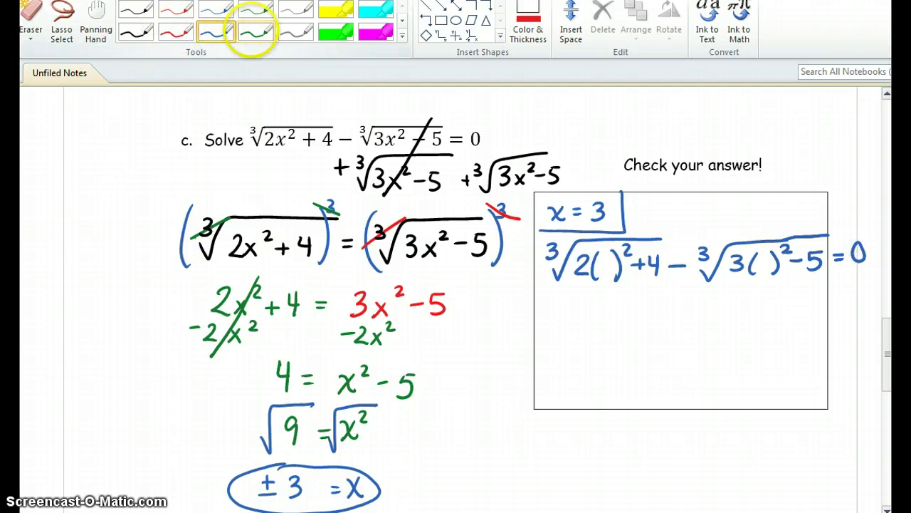
{"action": "left_click", "coordinate": [256, 31]}
{"action": "left_click_drag", "start_coordinate": [598, 261], "coordinate": [600, 281]}
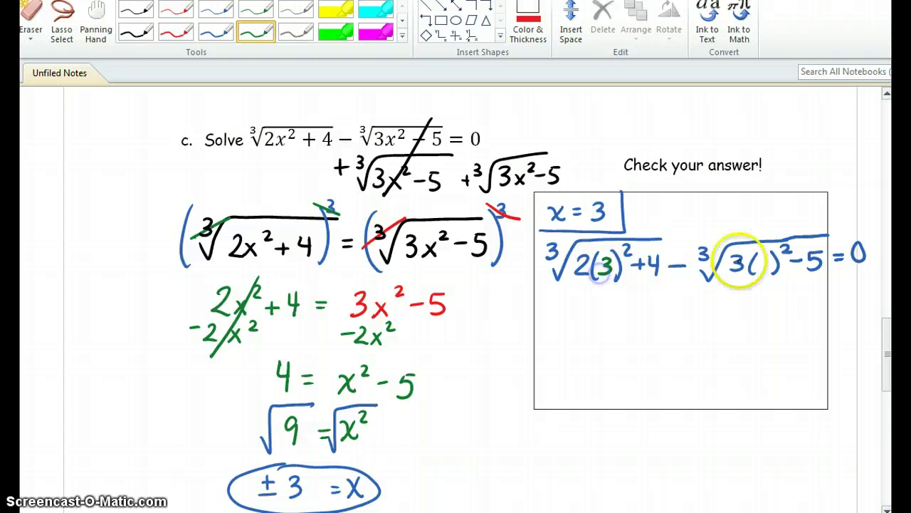
{"action": "left_click_drag", "start_coordinate": [756, 256], "coordinate": [758, 271]}
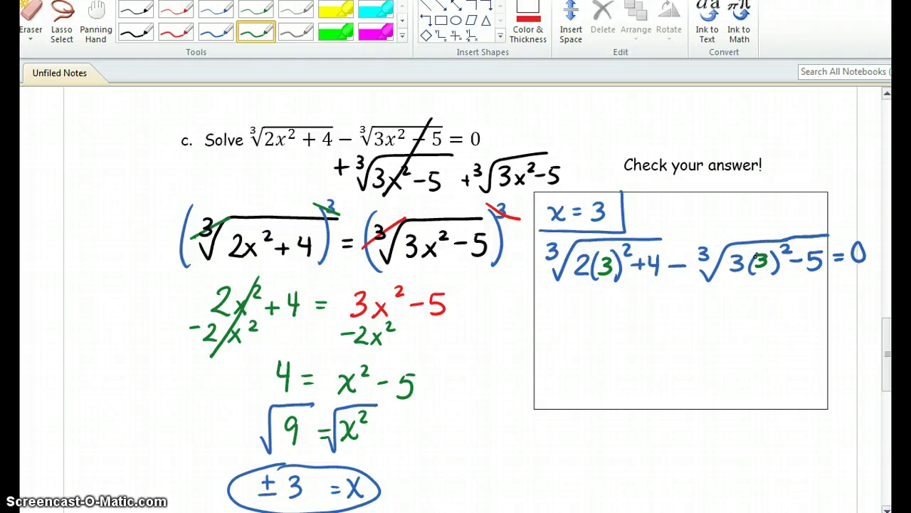
- In black ink, simplify the check to ∛22 − ∛22 = 0, then 0 = 0
{"action": "left_click", "coordinate": [136, 32]}
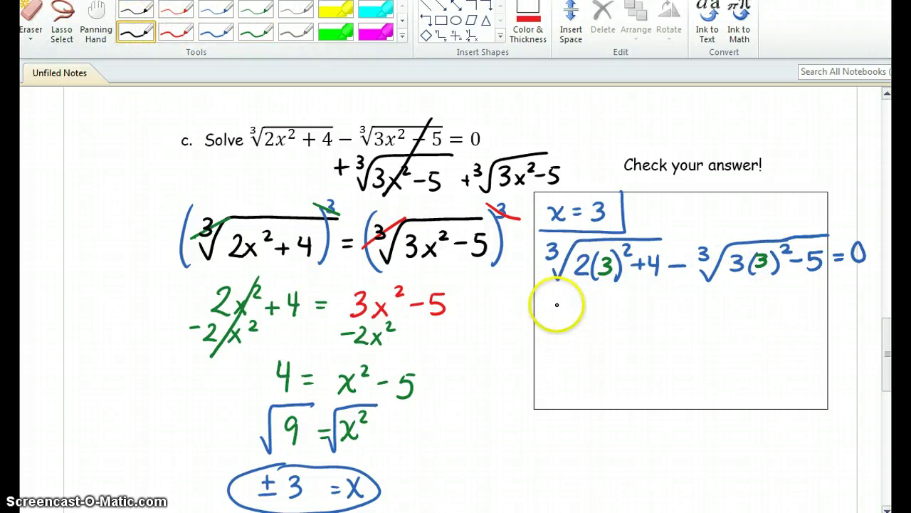
{"action": "mouse_move", "coordinate": [550, 304]}
{"action": "left_mouse_down"}
{"action": "mouse_move", "coordinate": [545, 325]}
{"action": "mouse_move", "coordinate": [573, 306]}
{"action": "mouse_move", "coordinate": [630, 299]}
{"action": "left_mouse_up"}
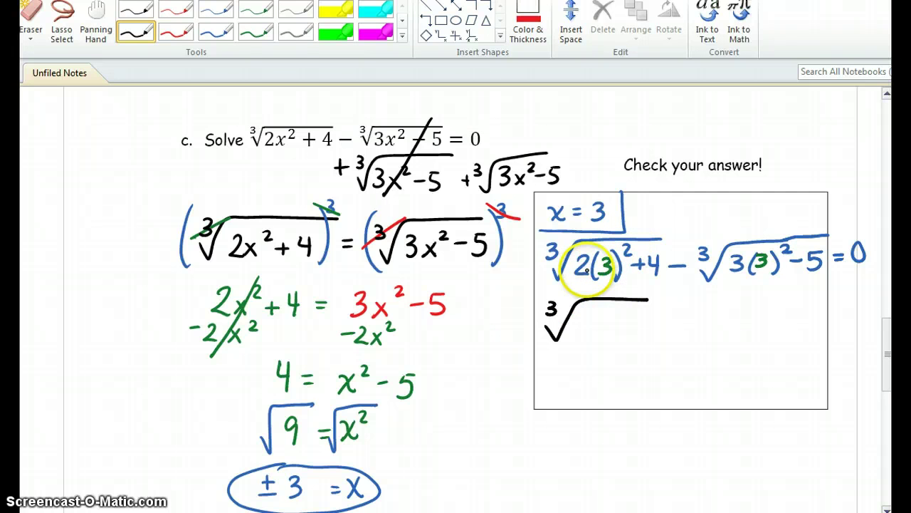
{"action": "mouse_move", "coordinate": [585, 316]}
{"action": "left_mouse_down"}
{"action": "mouse_move", "coordinate": [688, 310]}
{"action": "mouse_move", "coordinate": [687, 327]}
{"action": "mouse_move", "coordinate": [742, 299]}
{"action": "mouse_move", "coordinate": [795, 301]}
{"action": "left_mouse_up"}
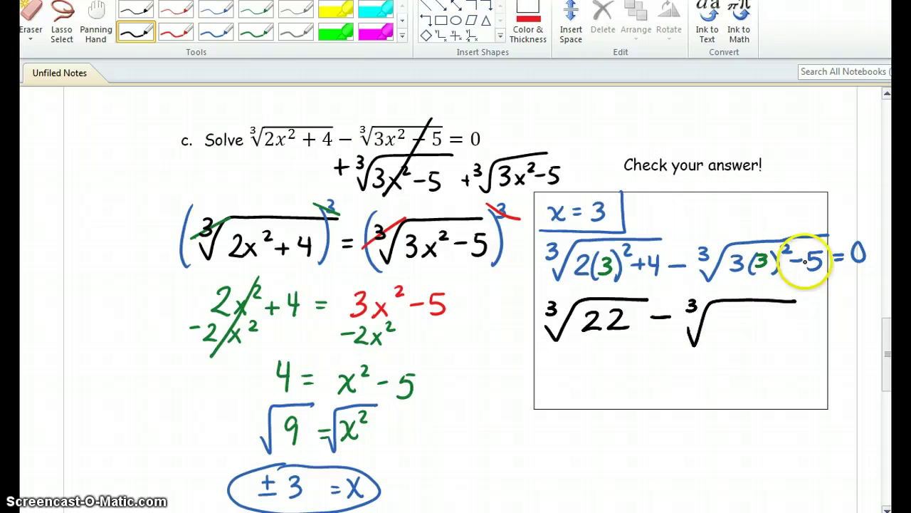
{"action": "mouse_move", "coordinate": [725, 319]}
{"action": "left_mouse_down"}
{"action": "mouse_move", "coordinate": [747, 320]}
{"action": "mouse_move", "coordinate": [748, 332]}
{"action": "mouse_move", "coordinate": [809, 319]}
{"action": "left_mouse_up"}
{"action": "left_click_drag", "start_coordinate": [796, 329], "coordinate": [829, 312]}
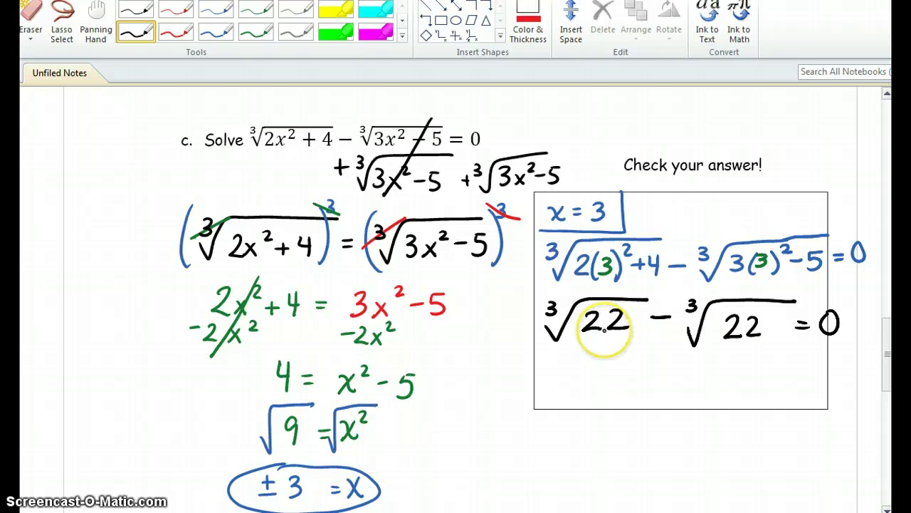
{"action": "mouse_move", "coordinate": [718, 365]}
{"action": "left_mouse_down"}
{"action": "mouse_move", "coordinate": [712, 378]}
{"action": "mouse_move", "coordinate": [719, 365]}
{"action": "mouse_move", "coordinate": [747, 368]}
{"action": "left_mouse_up"}
{"action": "left_click_drag", "start_coordinate": [727, 378], "coordinate": [764, 364]}
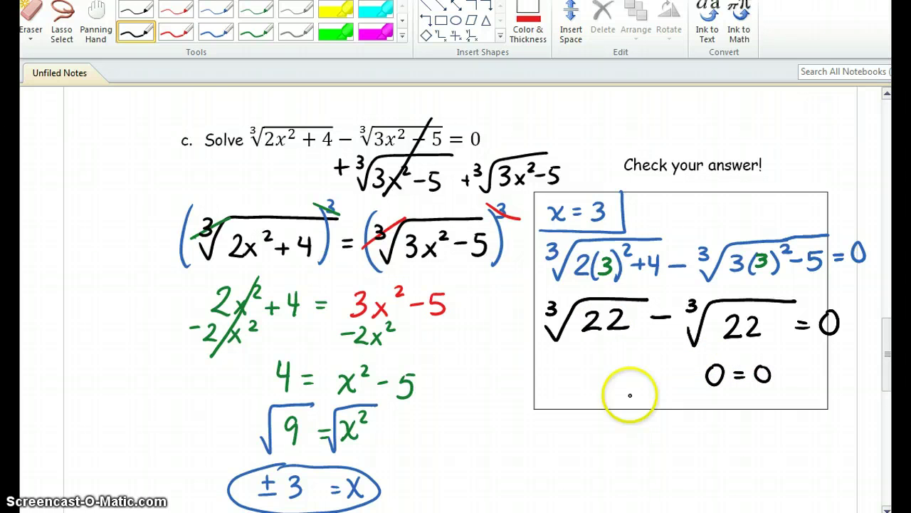
- Write and circle 'x = 3 is a solution.' below the circled ±3 = x
{"action": "scroll", "coordinate": [504, 401], "scroll_direction": "down", "scroll_amount": 3}
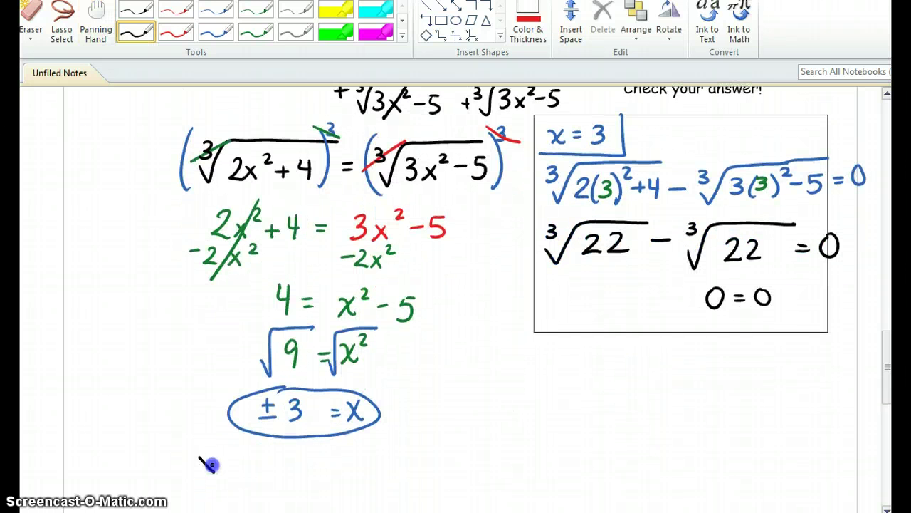
{"action": "left_click_drag", "start_coordinate": [198, 455], "coordinate": [214, 472]}
{"action": "left_click_drag", "start_coordinate": [214, 455], "coordinate": [198, 473]}
{"action": "left_click_drag", "start_coordinate": [219, 460], "coordinate": [238, 474]}
{"action": "left_click_drag", "start_coordinate": [214, 443], "coordinate": [228, 450]}
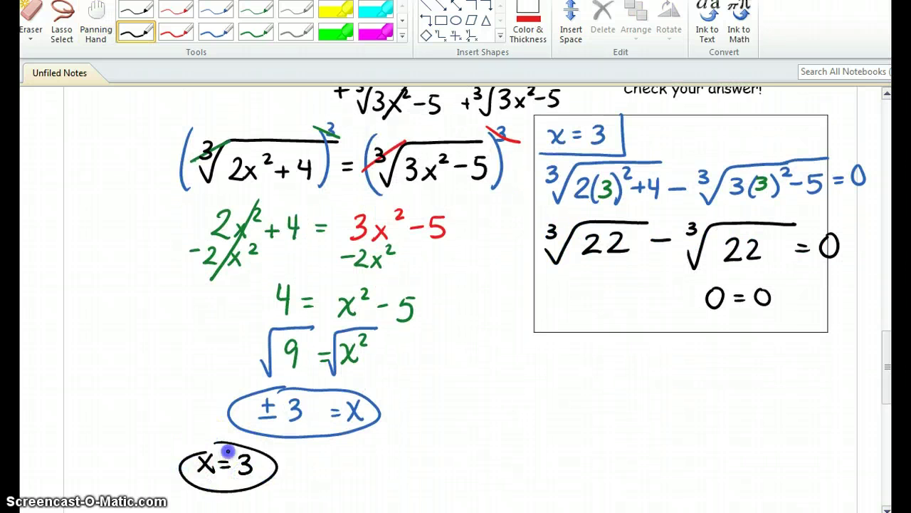
{"action": "scroll", "coordinate": [437, 400], "scroll_direction": "down", "scroll_amount": 3}
{"action": "left_click", "coordinate": [197, 429]}
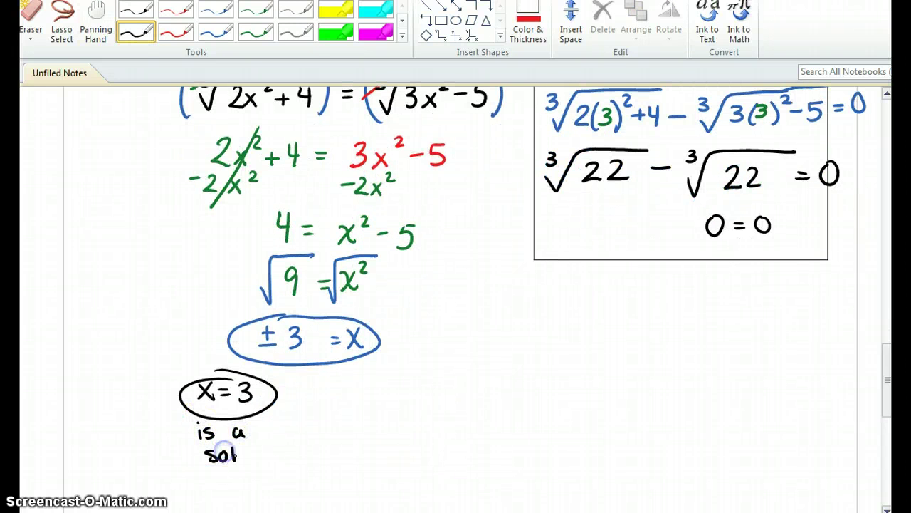
{"action": "left_click_drag", "start_coordinate": [272, 452], "coordinate": [287, 461]}
{"action": "left_click", "coordinate": [289, 458]}
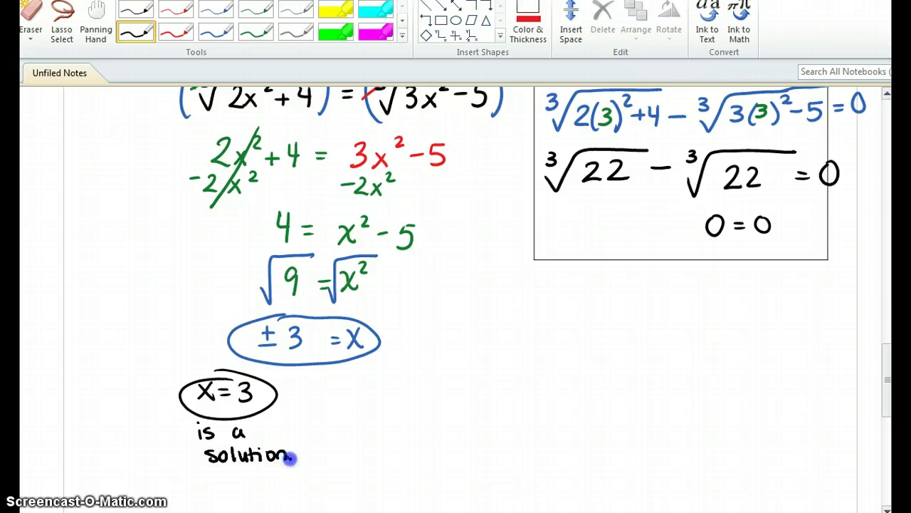
- Draw a black box for x = −3 below the first check
{"action": "left_click_drag", "start_coordinate": [560, 378], "coordinate": [561, 439]}
{"action": "left_click", "coordinate": [135, 31]}
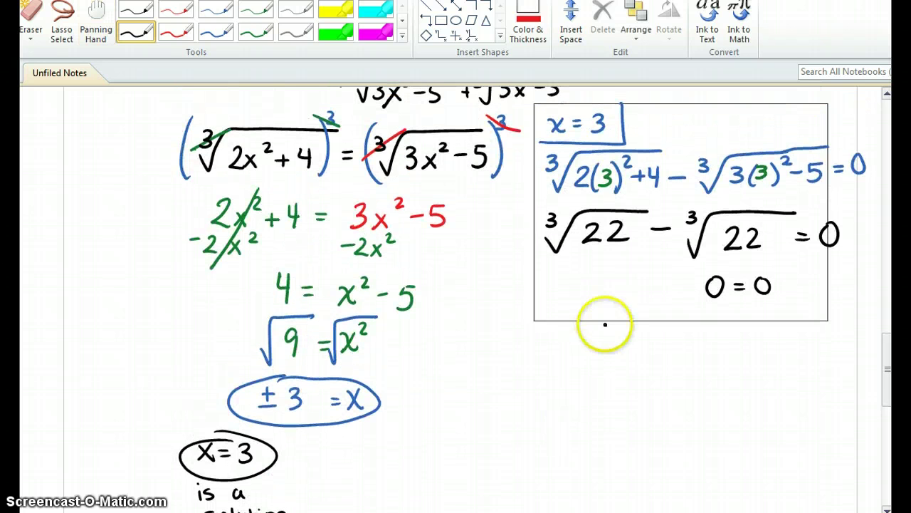
{"action": "mouse_move", "coordinate": [605, 325]}
{"action": "left_mouse_down"}
{"action": "mouse_move", "coordinate": [601, 358]}
{"action": "mouse_move", "coordinate": [519, 370]}
{"action": "mouse_move", "coordinate": [578, 340]}
{"action": "mouse_move", "coordinate": [585, 355]}
{"action": "mouse_move", "coordinate": [603, 323]}
{"action": "mouse_move", "coordinate": [541, 323]}
{"action": "mouse_move", "coordinate": [521, 346]}
{"action": "left_mouse_up"}
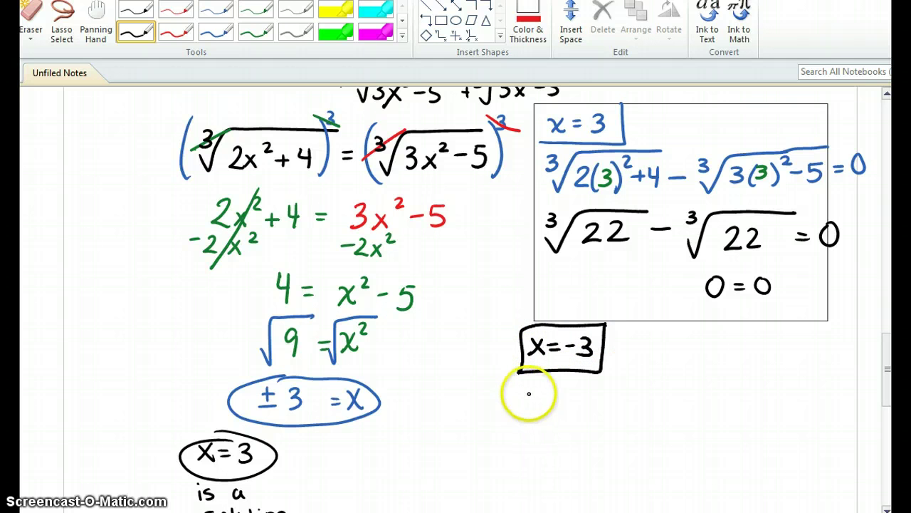
- Write the x = −3 substitution line with both cube roots (2( )² + 4 and 3( ) − 5) equal to 0
{"action": "mouse_move", "coordinate": [521, 393]}
{"action": "left_mouse_down"}
{"action": "mouse_move", "coordinate": [537, 433]}
{"action": "mouse_move", "coordinate": [581, 391]}
{"action": "mouse_move", "coordinate": [649, 388]}
{"action": "left_mouse_up"}
{"action": "left_click_drag", "start_coordinate": [556, 412], "coordinate": [591, 431]}
{"action": "mouse_move", "coordinate": [604, 400]}
{"action": "left_mouse_down"}
{"action": "mouse_move", "coordinate": [620, 416]}
{"action": "mouse_move", "coordinate": [638, 413]}
{"action": "left_mouse_up"}
{"action": "left_click_drag", "start_coordinate": [635, 403], "coordinate": [637, 427]}
{"action": "mouse_move", "coordinate": [658, 415]}
{"action": "left_mouse_down"}
{"action": "mouse_move", "coordinate": [689, 413]}
{"action": "mouse_move", "coordinate": [722, 385]}
{"action": "mouse_move", "coordinate": [801, 389]}
{"action": "left_mouse_up"}
{"action": "mouse_move", "coordinate": [709, 411]}
{"action": "left_mouse_down"}
{"action": "mouse_move", "coordinate": [736, 401]}
{"action": "mouse_move", "coordinate": [732, 431]}
{"action": "left_mouse_up"}
{"action": "mouse_move", "coordinate": [757, 408]}
{"action": "left_mouse_down"}
{"action": "mouse_move", "coordinate": [759, 422]}
{"action": "mouse_move", "coordinate": [789, 424]}
{"action": "left_mouse_up"}
{"action": "left_click_drag", "start_coordinate": [792, 403], "coordinate": [827, 413]}
{"action": "left_click_drag", "start_coordinate": [818, 419], "coordinate": [840, 401]}
- In blue, fill −3 into the parentheses and simplify to ∛22 − ∛22 = 0
{"action": "left_click", "coordinate": [216, 31]}
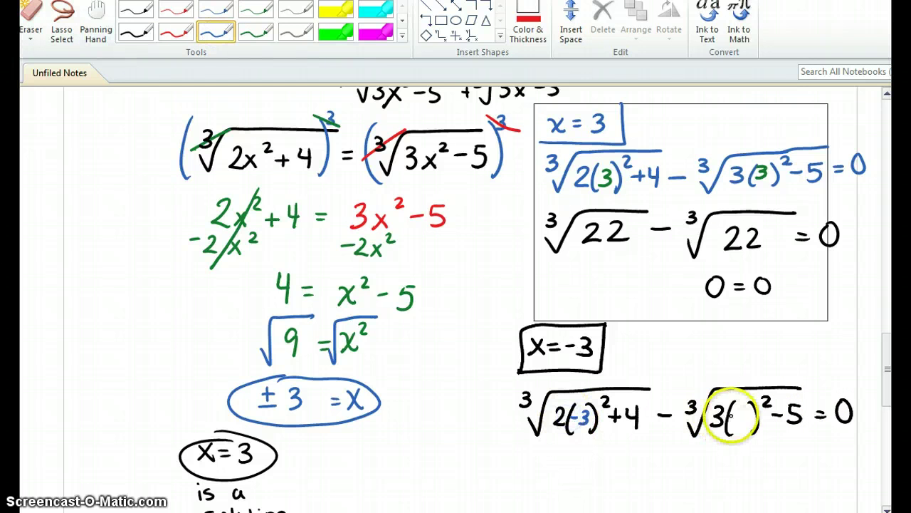
{"action": "left_click_drag", "start_coordinate": [732, 413], "coordinate": [743, 411]}
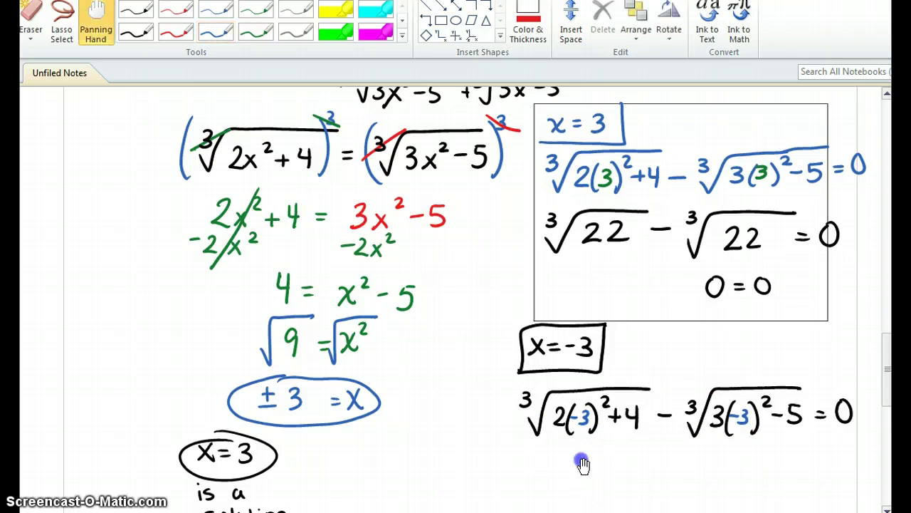
{"action": "scroll", "coordinate": [580, 464], "scroll_direction": "down", "scroll_amount": 1}
{"action": "left_click", "coordinate": [525, 424]}
{"action": "mouse_move", "coordinate": [527, 443]}
{"action": "left_mouse_down"}
{"action": "mouse_move", "coordinate": [549, 418]}
{"action": "mouse_move", "coordinate": [677, 418]}
{"action": "left_mouse_up"}
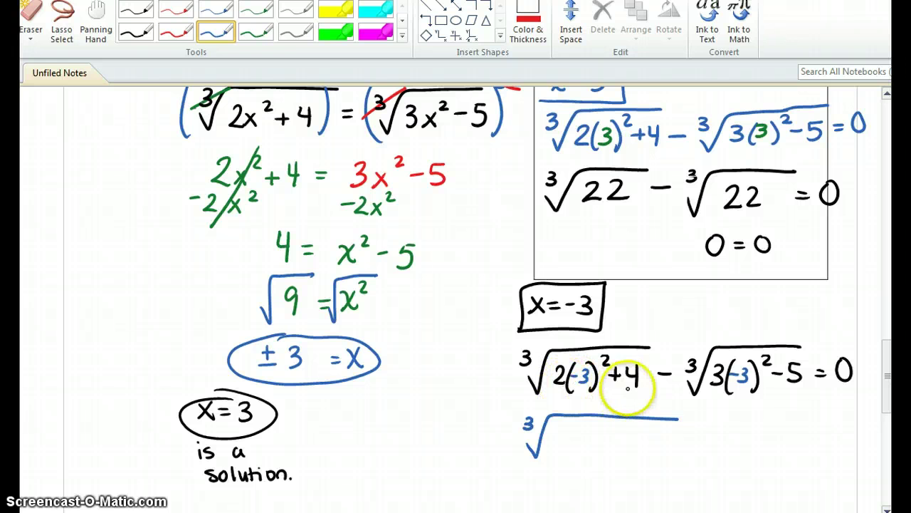
{"action": "mouse_move", "coordinate": [567, 436]}
{"action": "left_mouse_down"}
{"action": "mouse_move", "coordinate": [563, 447]}
{"action": "mouse_move", "coordinate": [610, 449]}
{"action": "left_mouse_up"}
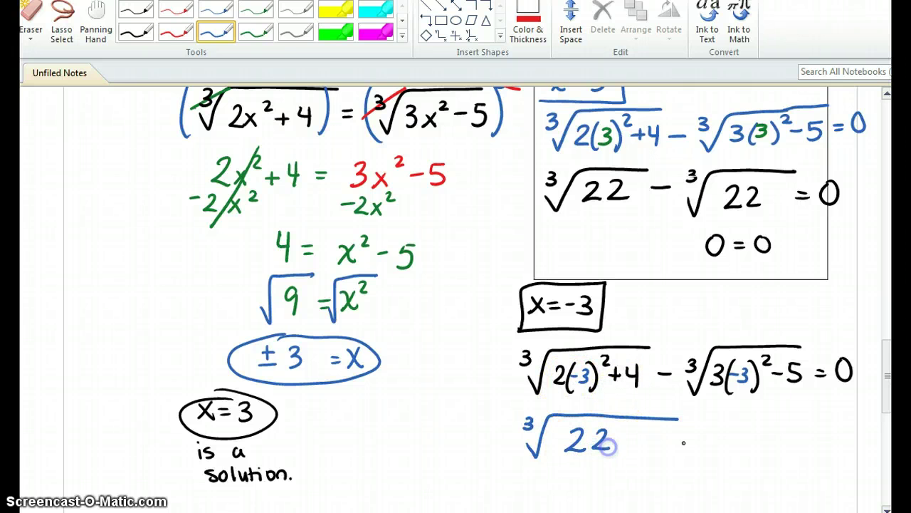
{"action": "left_click_drag", "start_coordinate": [679, 441], "coordinate": [822, 421]}
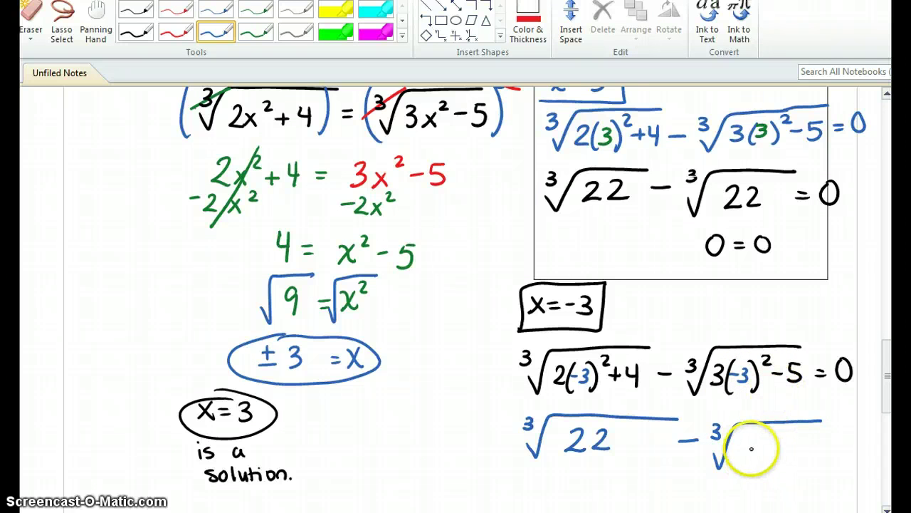
{"action": "left_click_drag", "start_coordinate": [753, 442], "coordinate": [767, 459]}
{"action": "mouse_move", "coordinate": [772, 441]}
{"action": "left_mouse_down"}
{"action": "mouse_move", "coordinate": [786, 459]}
{"action": "mouse_move", "coordinate": [836, 449]}
{"action": "left_mouse_up"}
{"action": "mouse_move", "coordinate": [855, 429]}
{"action": "left_mouse_down"}
{"action": "mouse_move", "coordinate": [849, 453]}
{"action": "mouse_move", "coordinate": [855, 429]}
{"action": "left_mouse_up"}
- Write 0 = 0 below the simplified line and tick it
{"action": "left_click_drag", "start_coordinate": [667, 489], "coordinate": [658, 427]}
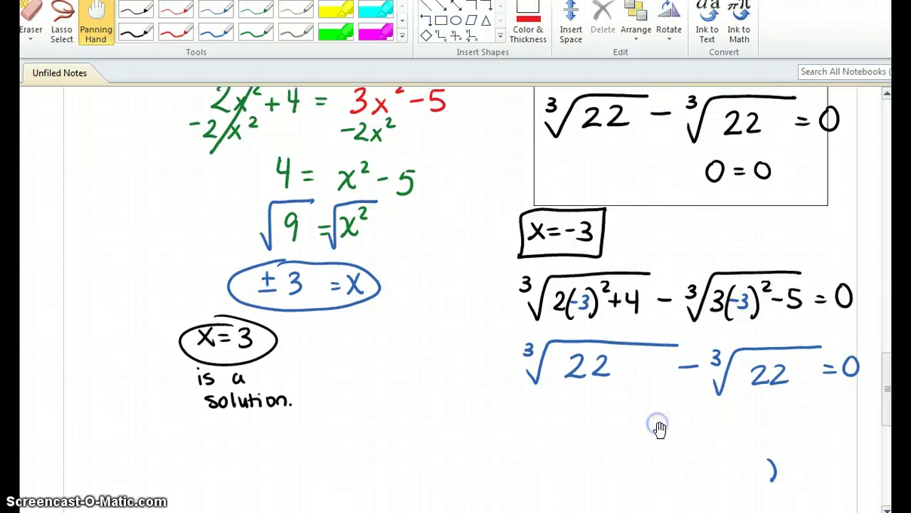
{"action": "mouse_move", "coordinate": [736, 413]}
{"action": "left_mouse_down"}
{"action": "mouse_move", "coordinate": [733, 421]}
{"action": "mouse_move", "coordinate": [769, 423]}
{"action": "left_mouse_up"}
{"action": "left_click_drag", "start_coordinate": [757, 430], "coordinate": [824, 419]}
{"action": "left_click_drag", "start_coordinate": [356, 340], "coordinate": [368, 354]}
- Write and circle 'x = −3 is a solution' beside the x = 3 note, then return to problem c
{"action": "mouse_move", "coordinate": [368, 340]}
{"action": "left_mouse_down"}
{"action": "mouse_move", "coordinate": [358, 355]}
{"action": "mouse_move", "coordinate": [378, 346]}
{"action": "mouse_move", "coordinate": [383, 369]}
{"action": "mouse_move", "coordinate": [364, 405]}
{"action": "left_mouse_up"}
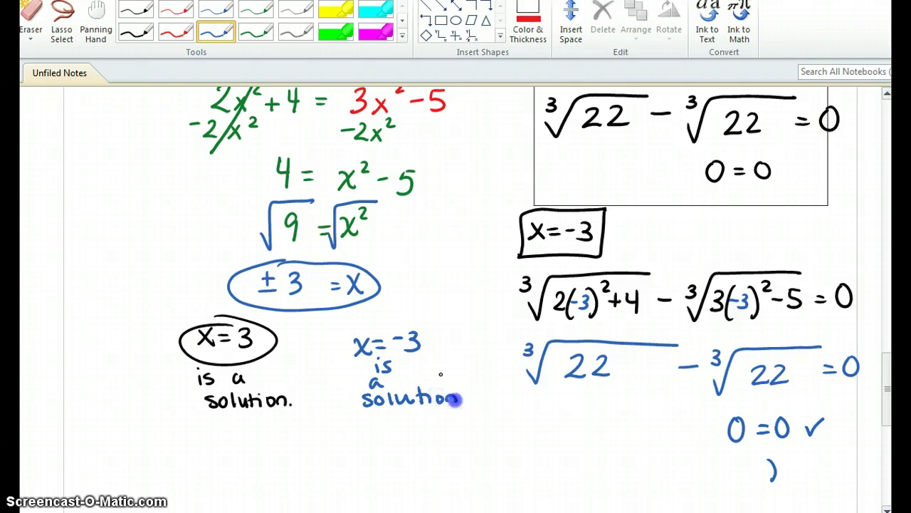
{"action": "left_click_drag", "start_coordinate": [453, 400], "coordinate": [459, 400]}
{"action": "mouse_move", "coordinate": [396, 315]}
{"action": "left_mouse_down"}
{"action": "mouse_move", "coordinate": [467, 413]}
{"action": "mouse_move", "coordinate": [417, 321]}
{"action": "left_mouse_up"}
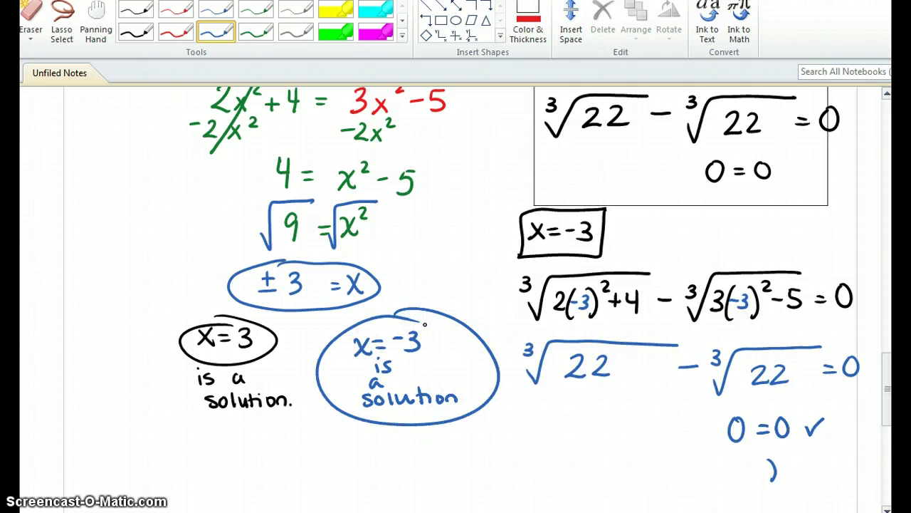
{"action": "scroll", "coordinate": [647, 338], "scroll_direction": "down", "scroll_amount": 3, "text": "ctrl"}
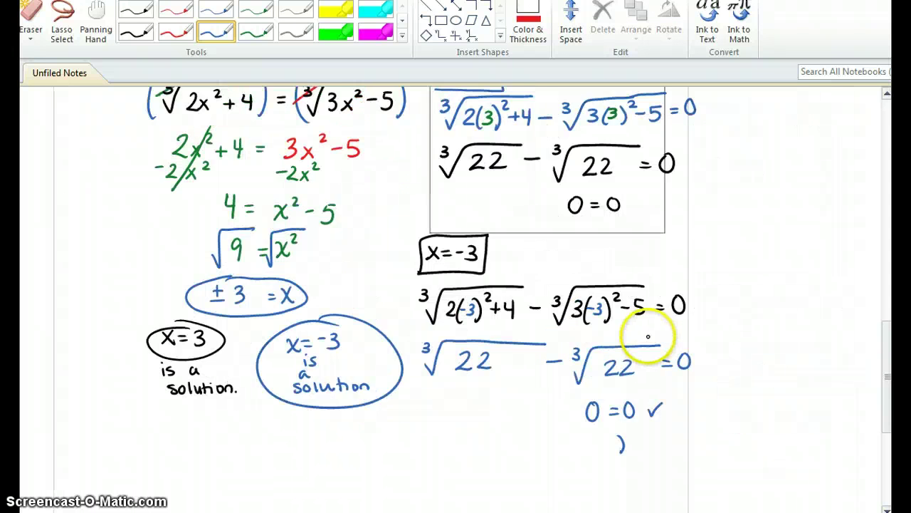
{"action": "left_click_drag", "start_coordinate": [528, 320], "coordinate": [415, 354]}
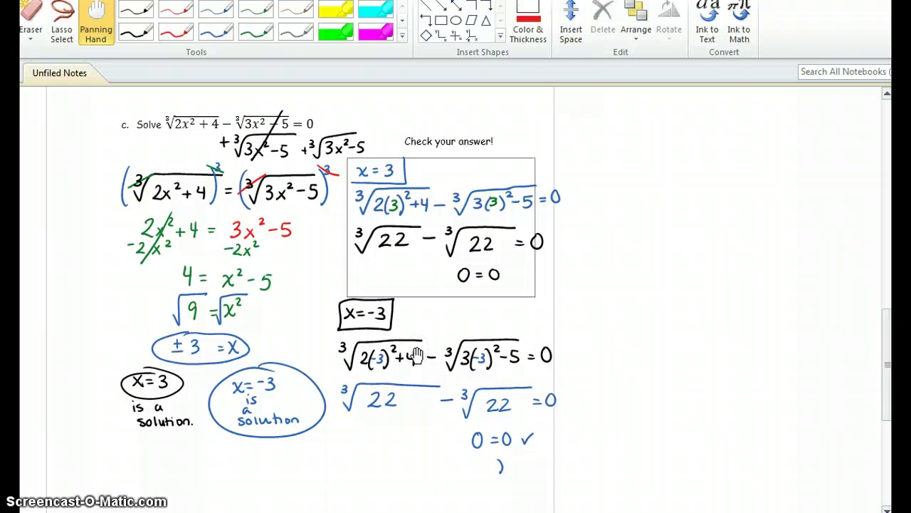